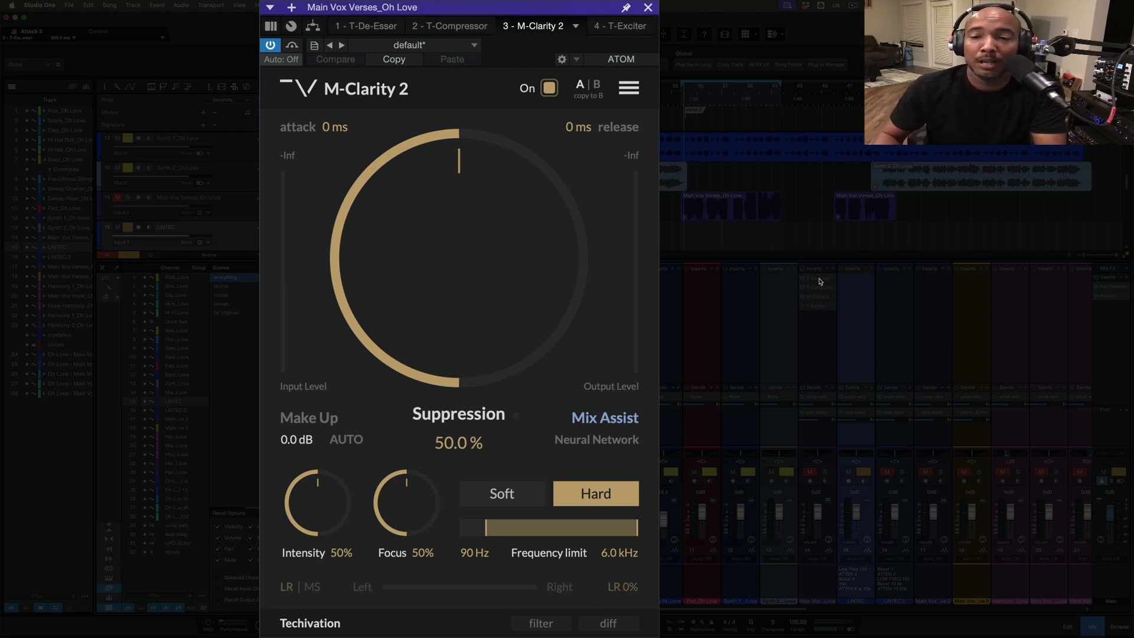
Look through the T-De-Esser, T-Compressor, M-Clarity 2 and T-Exciter inserts on the Main Vox Verses channel, ending on M-Clarity 2
{"action": "left_click", "coordinate": [820, 280]}
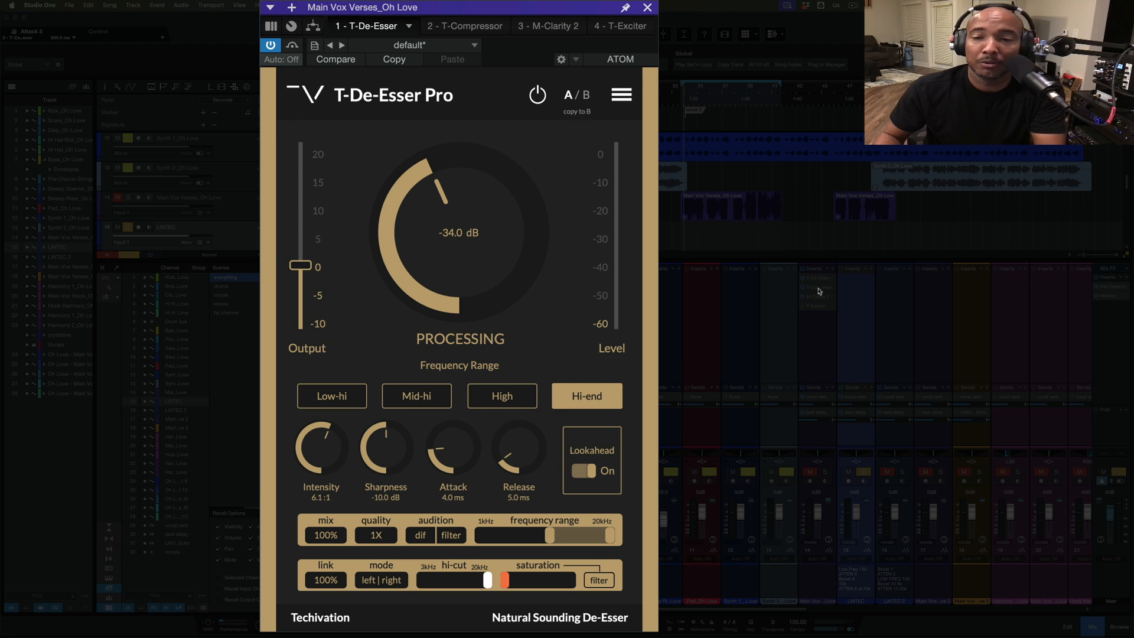
{"action": "left_click", "coordinate": [820, 289]}
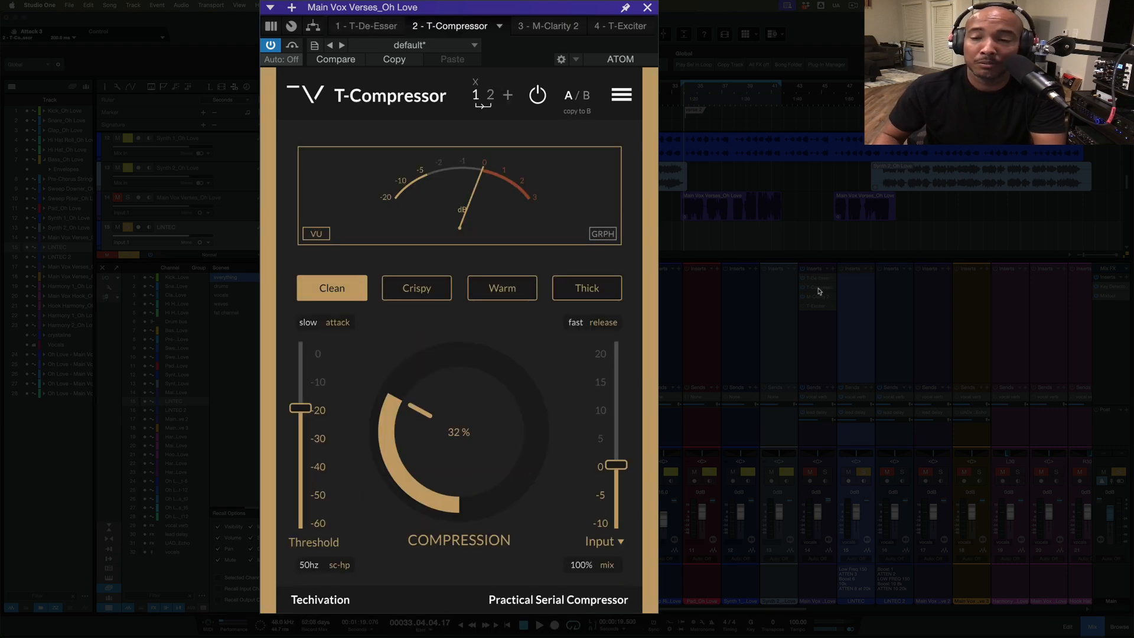
{"action": "left_click", "coordinate": [821, 299]}
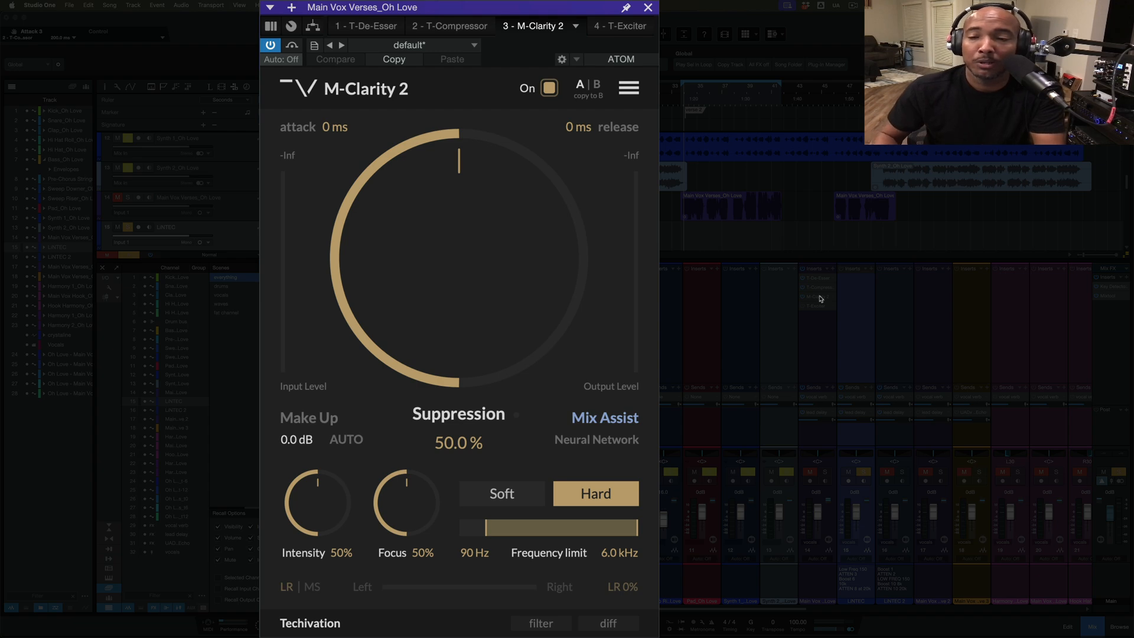
{"action": "left_click", "coordinate": [820, 306]}
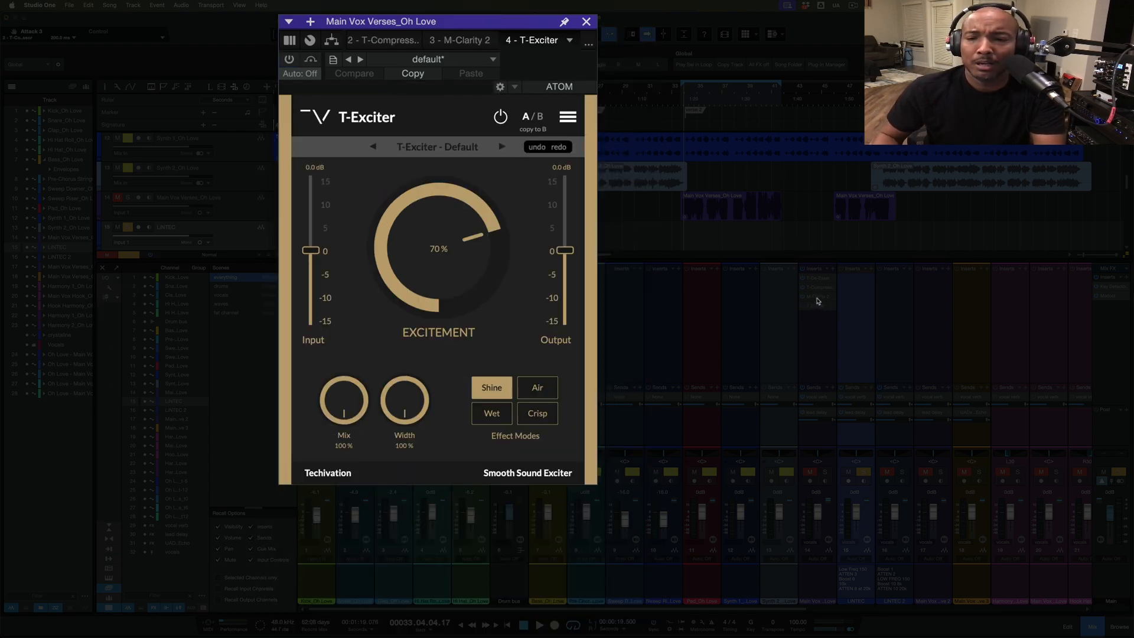
{"action": "left_click", "coordinate": [817, 302]}
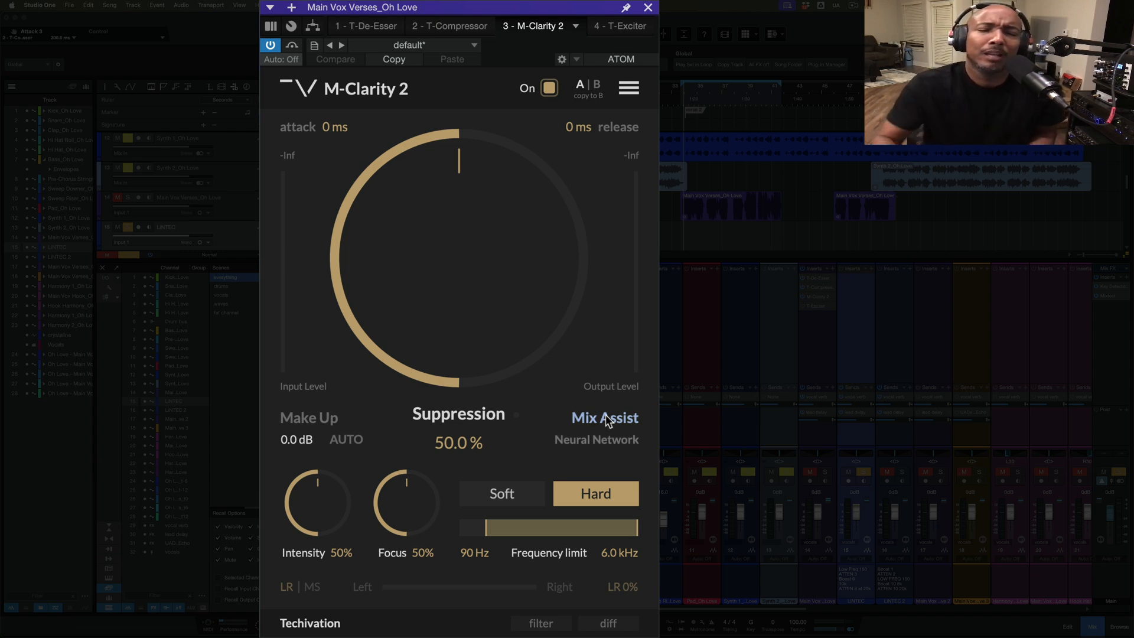
Bypass M-Clarity 2, unmute the Main Vox Verses track and audition the vocal in the mix without the plugin
{"action": "left_click", "coordinate": [292, 45]}
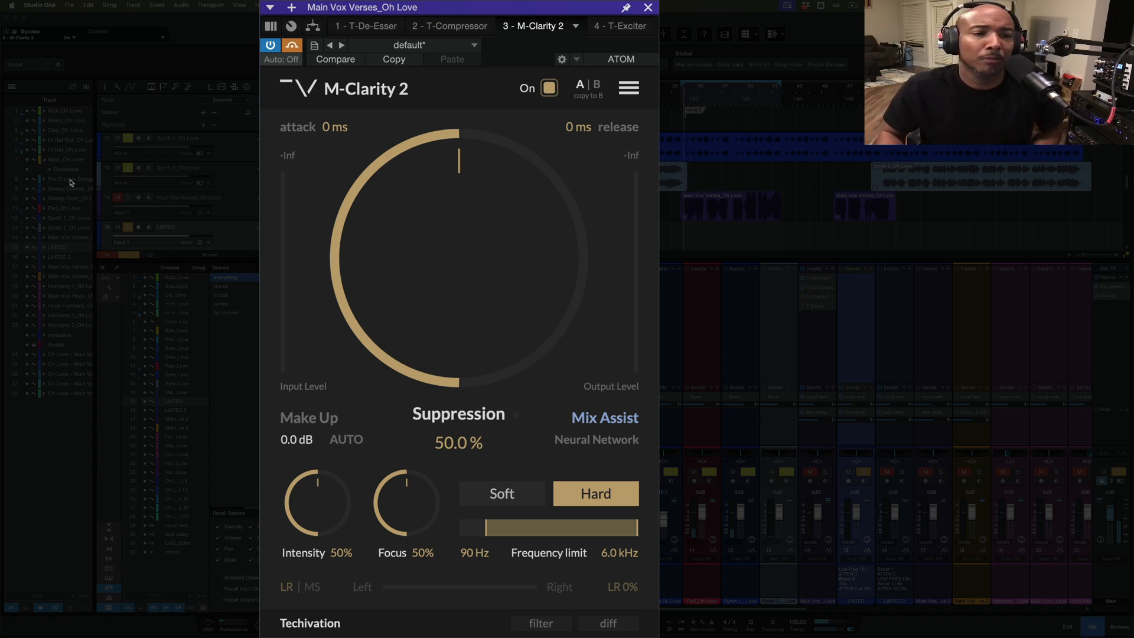
{"action": "left_click", "coordinate": [116, 199]}
{"action": "key", "text": "space"}
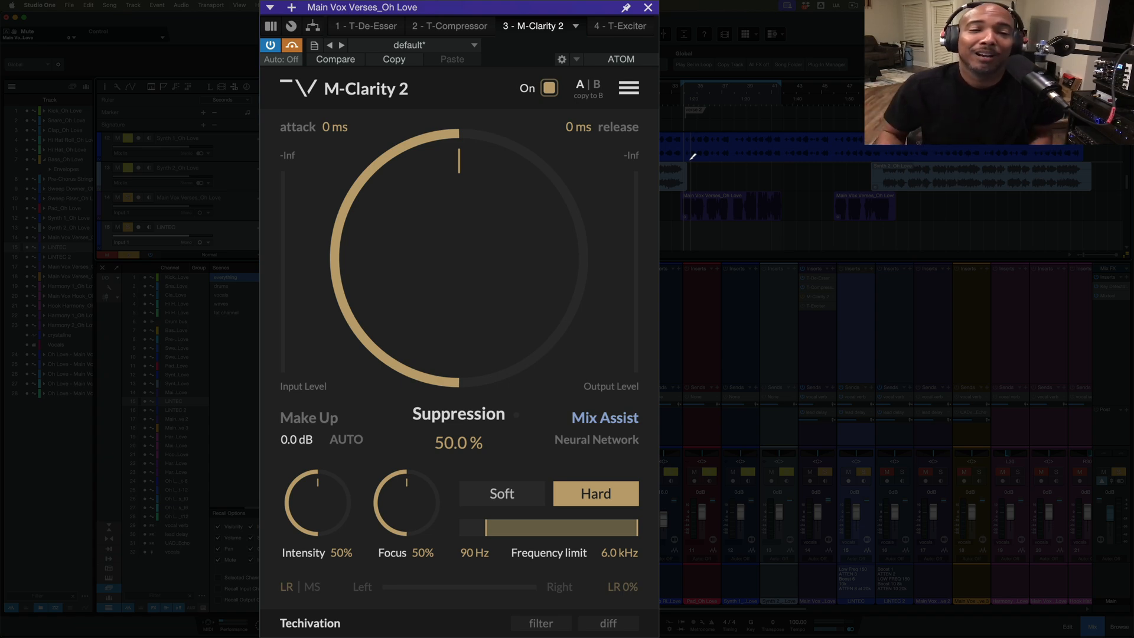
Re-enable M-Clarity 2 and run its Mix Assist analysis while the song plays
{"action": "left_click", "coordinate": [292, 47]}
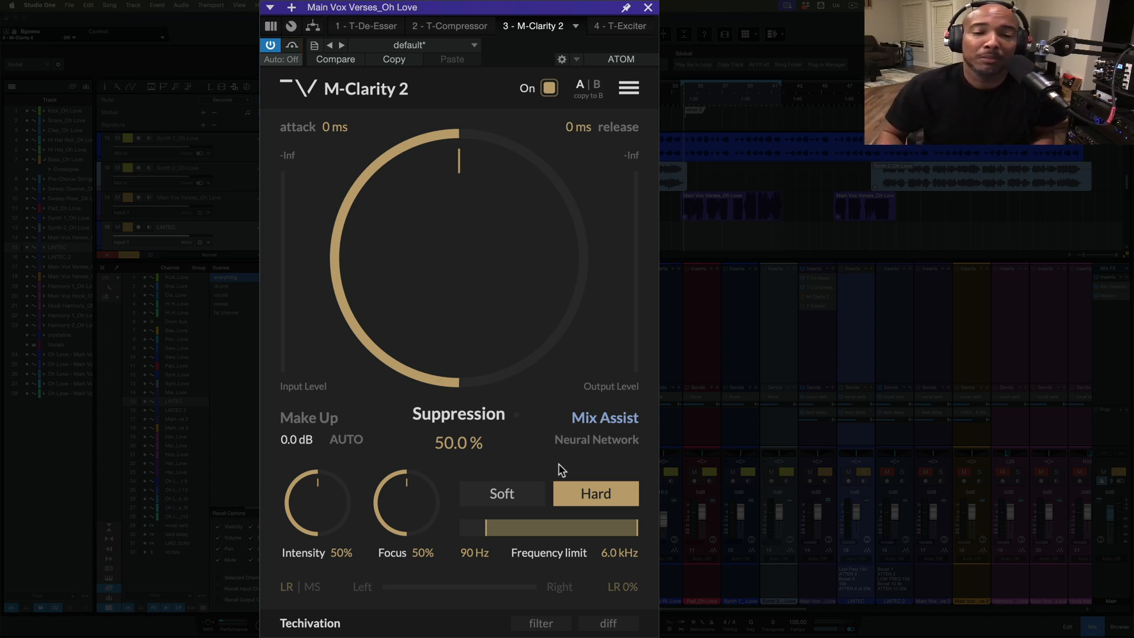
{"action": "key", "text": "space"}
{"action": "left_click", "coordinate": [595, 417]}
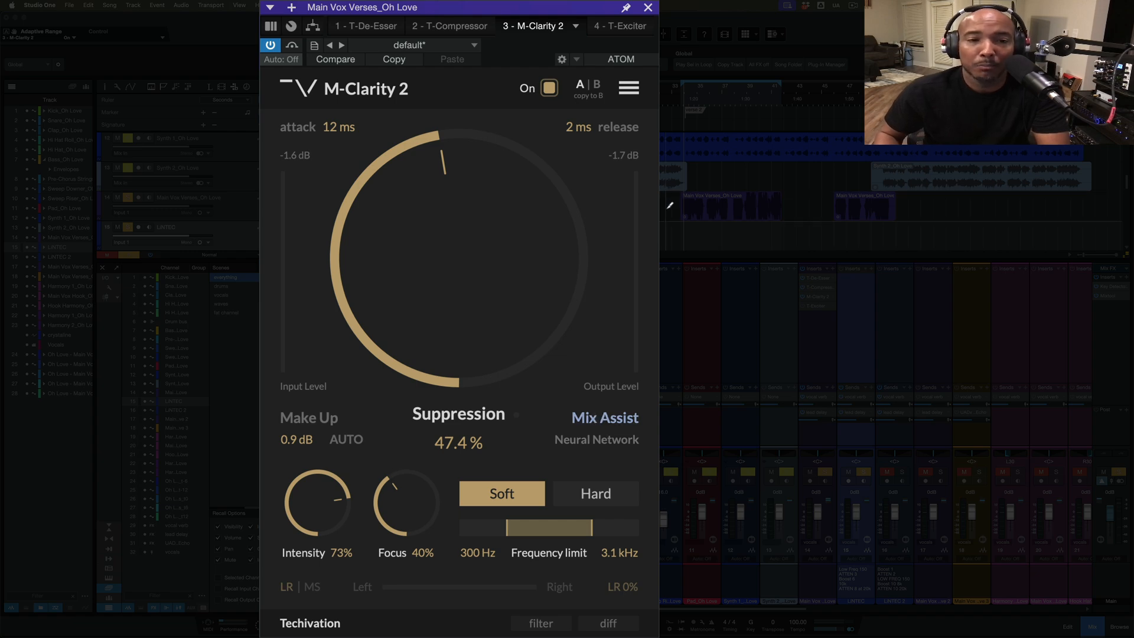
{"action": "key", "text": "space"}
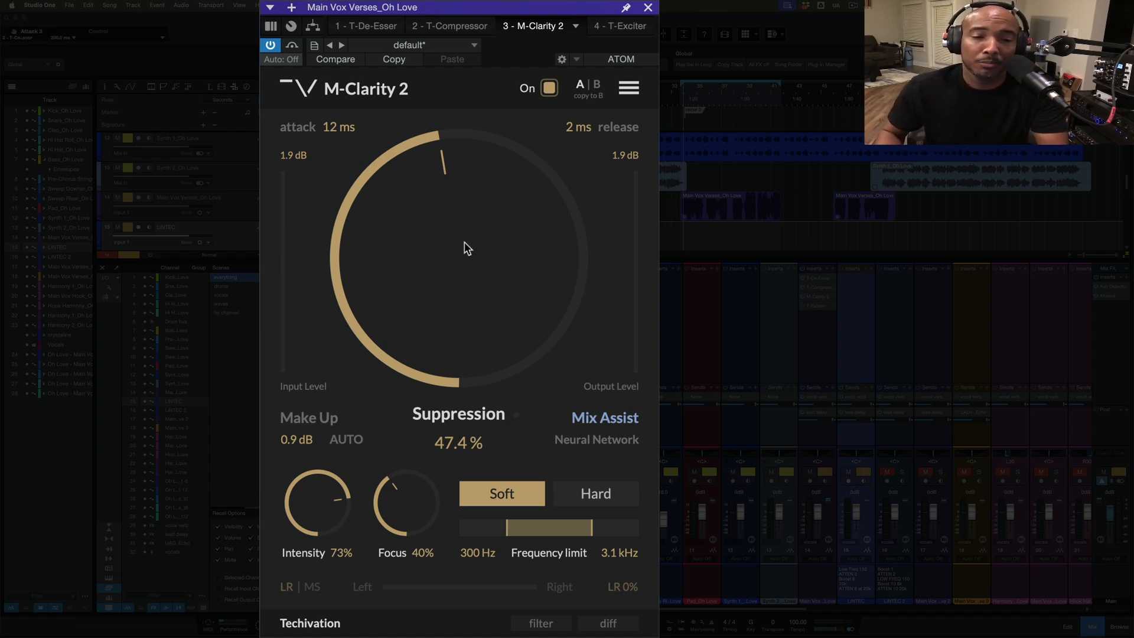
Audition the vocal with M-Clarity 2's Suppression at 65.0 %, and settle the amount at 60.5 %
{"action": "left_click_drag", "start_coordinate": [464, 242], "coordinate": [463, 204]}
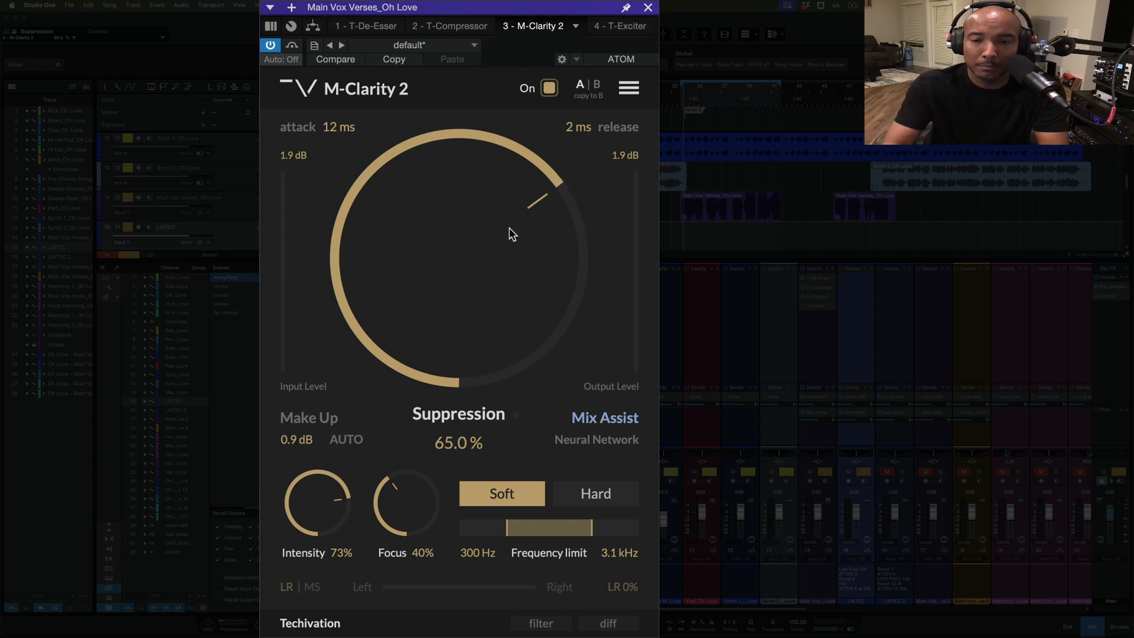
{"action": "key", "text": "space"}
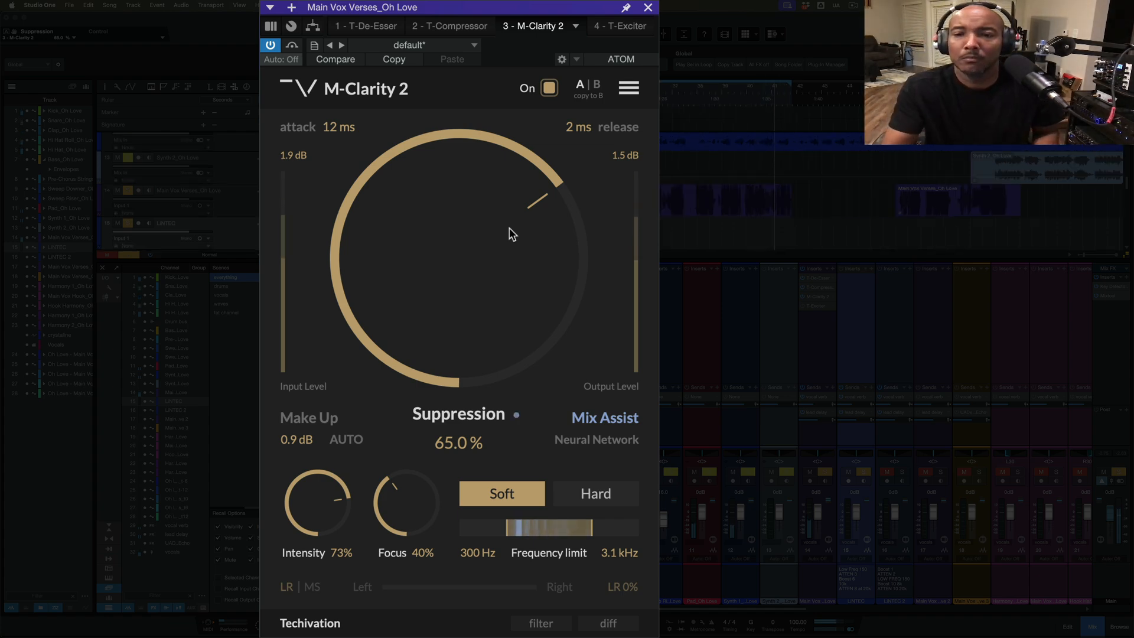
{"action": "left_click_drag", "start_coordinate": [563, 243], "coordinate": [565, 254]}
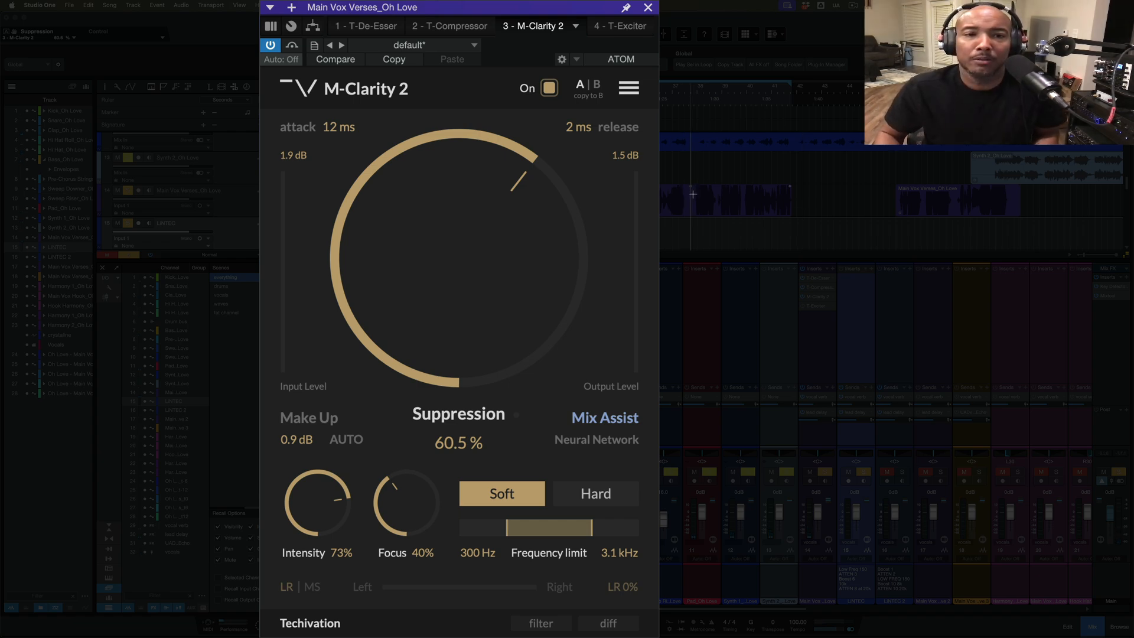
Compare the vocal in the full mix with M-Clarity 2 switched off and on, leaving it on
{"action": "left_click", "coordinate": [551, 89]}
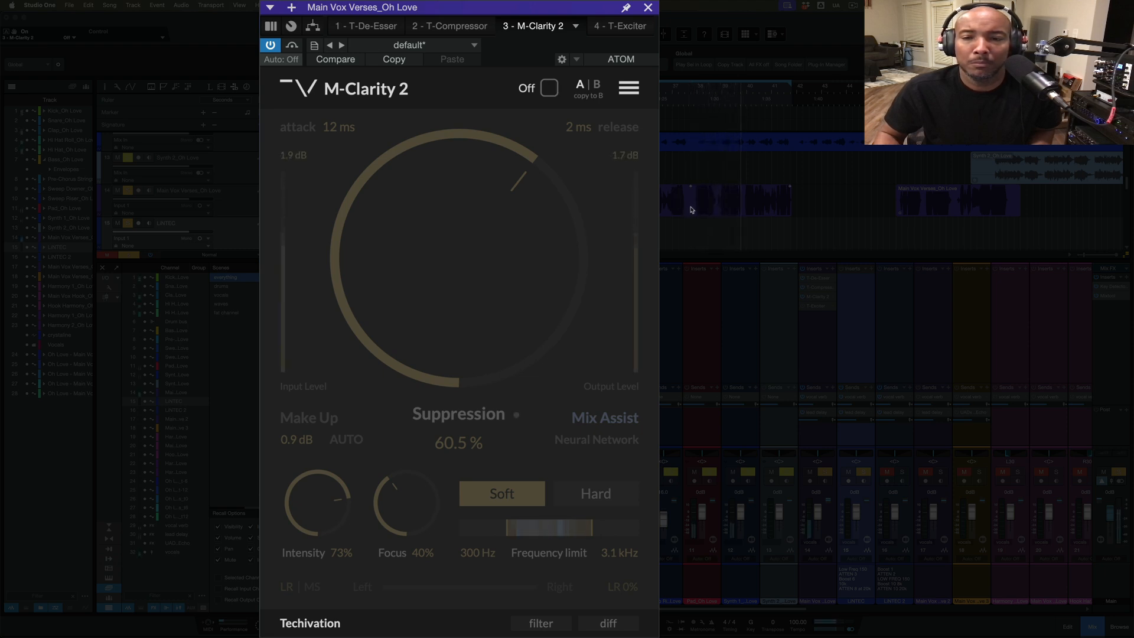
{"action": "key", "text": "space"}
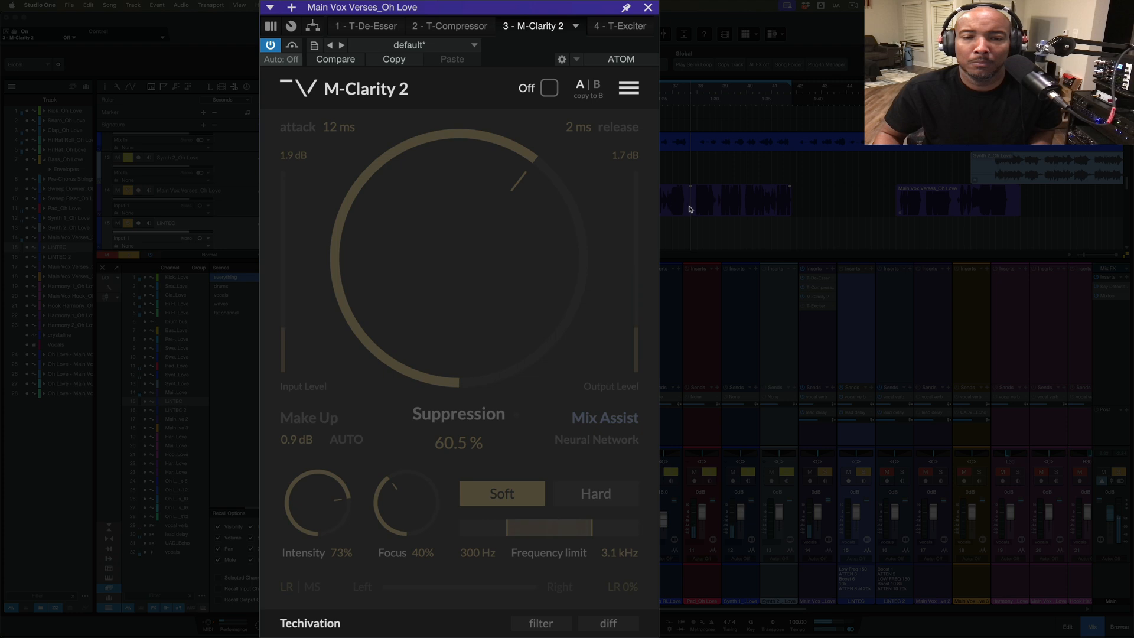
{"action": "left_click", "coordinate": [550, 88]}
{"action": "key", "text": "space"}
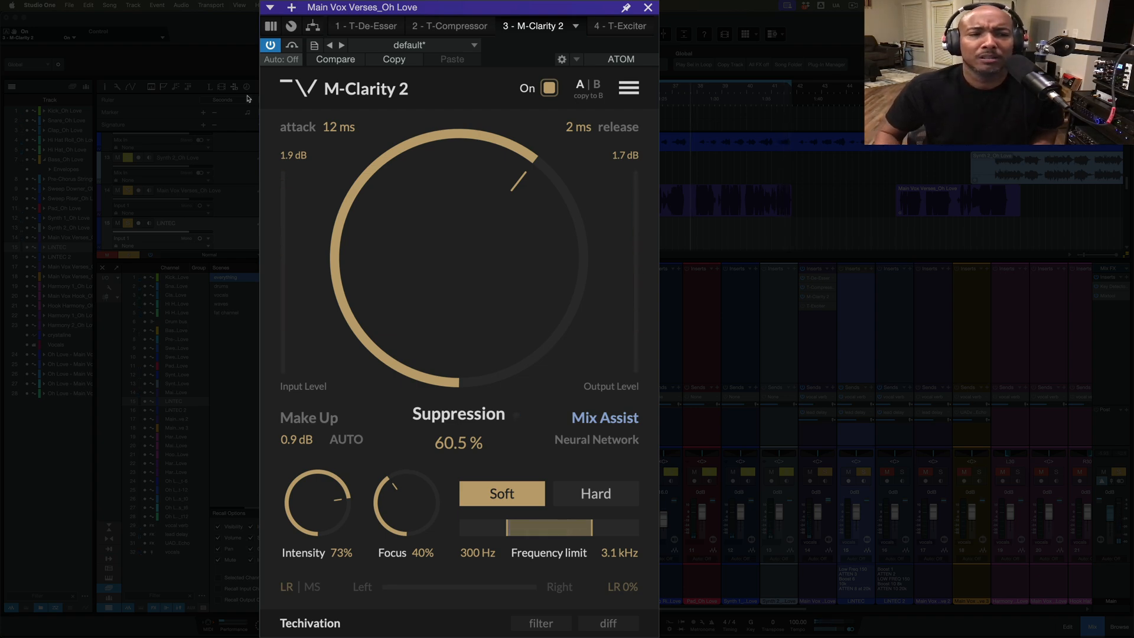
Mute the instrument channels from Kick_Oh Love through Synth 2_Oh Love to isolate the vocal
{"action": "scroll", "coordinate": [238, 148], "scroll_direction": "up", "scroll_amount": 5}
{"action": "scroll", "coordinate": [90, 129], "scroll_direction": "down", "scroll_amount": 5}
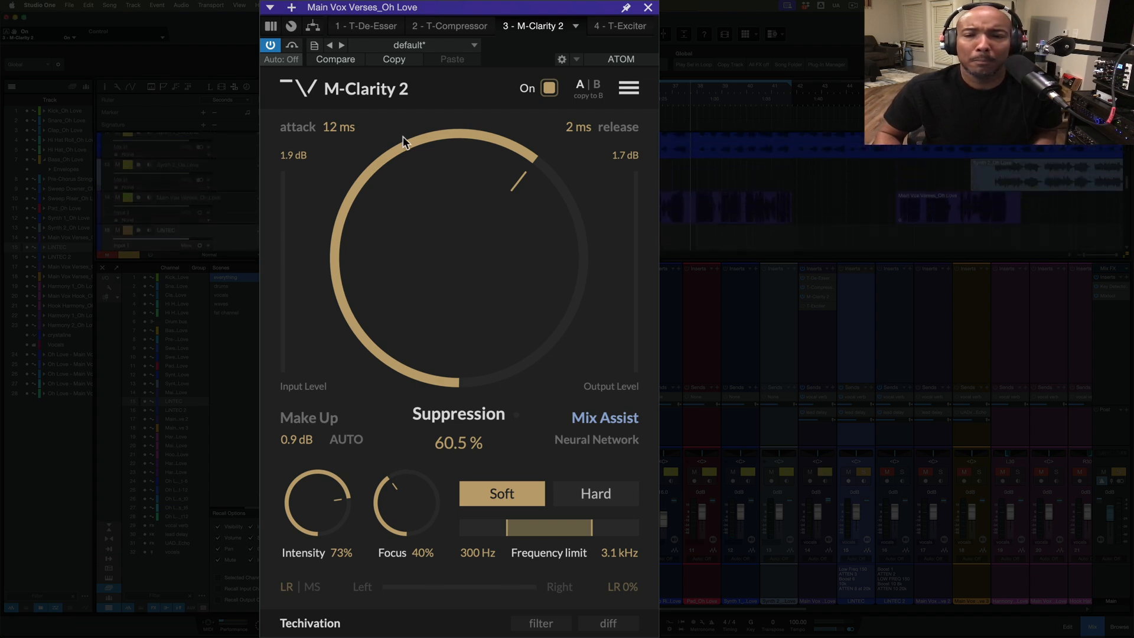
{"action": "key", "text": "space"}
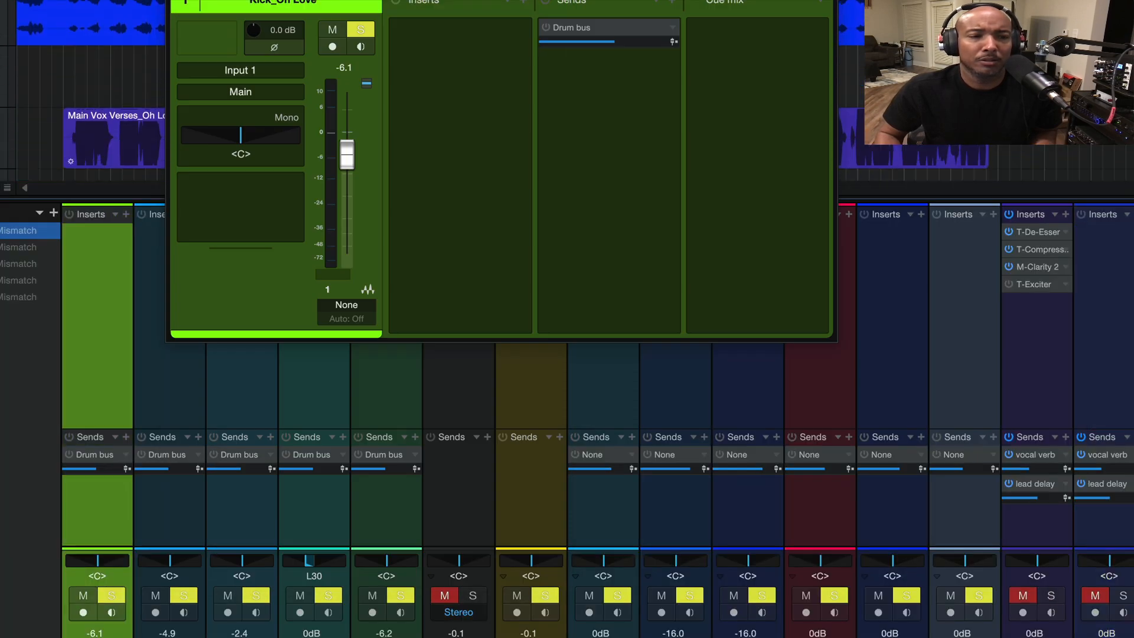
{"action": "left_click", "coordinate": [964, 633], "text": "shift"}
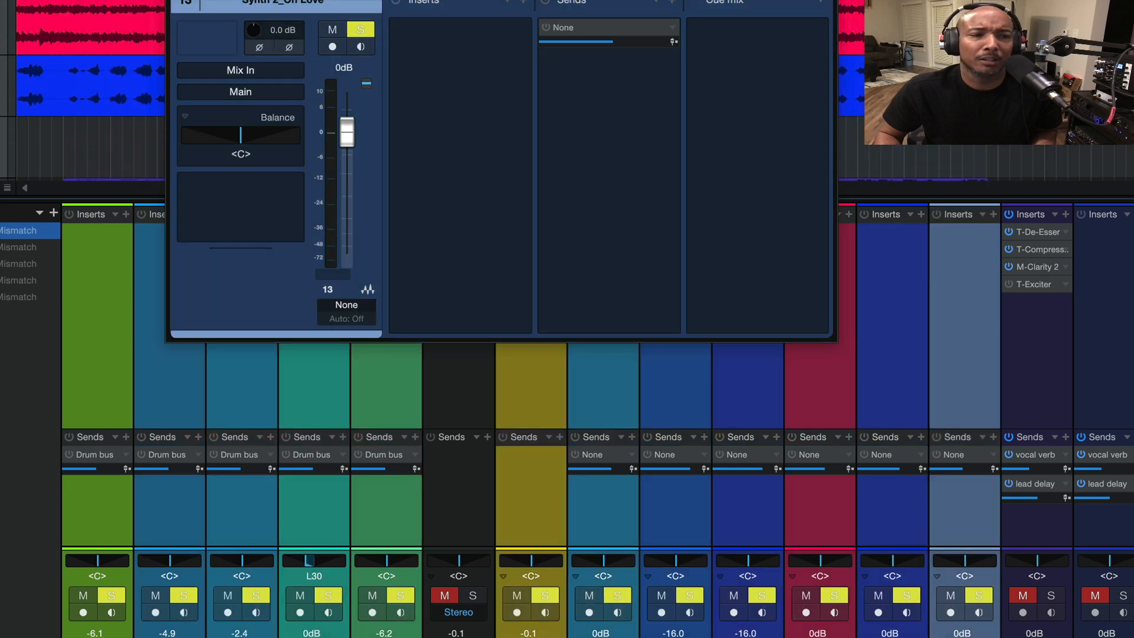
{"action": "key", "text": "m"}
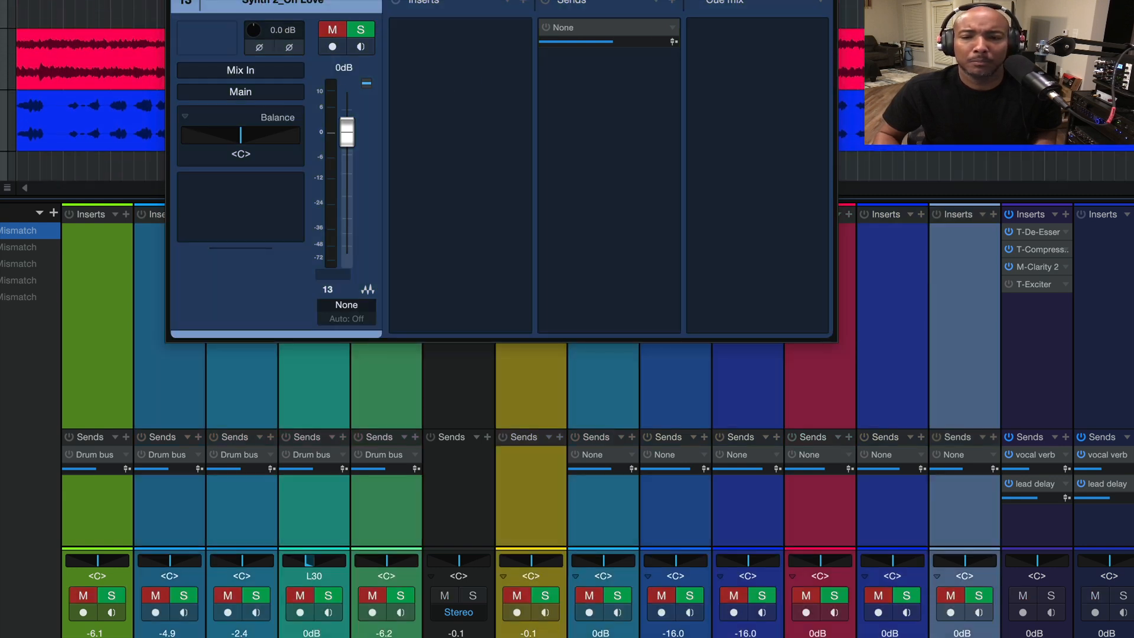
Reopen M-Clarity 2 on the vocal channel and compare the isolated vocal with the plugin on and off, leaving it on
{"action": "left_click", "coordinate": [1028, 267]}
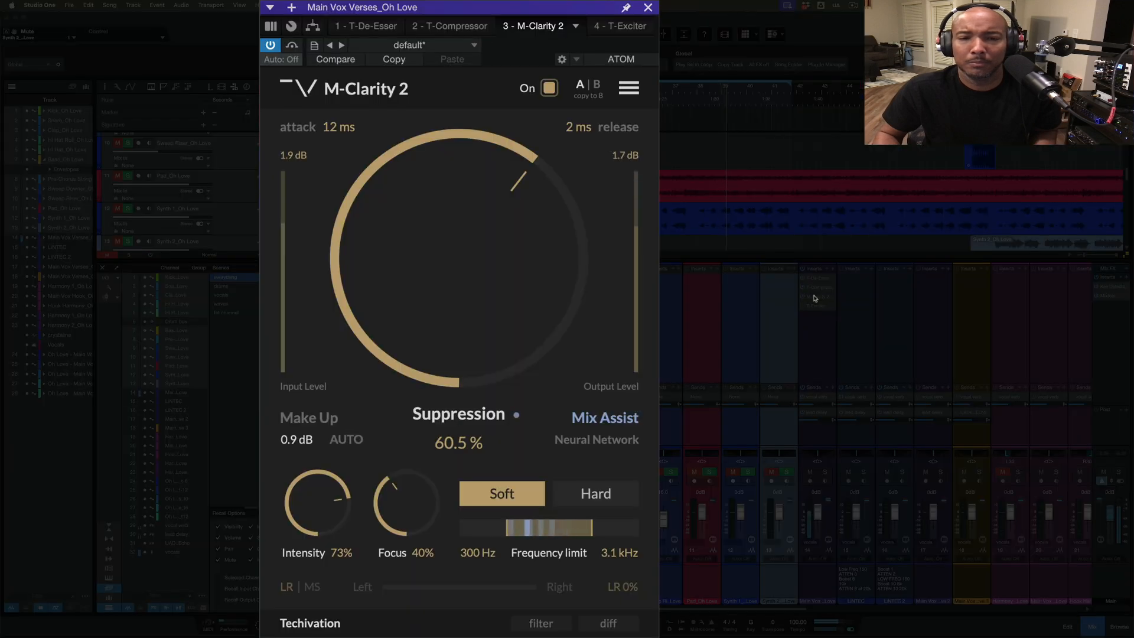
{"action": "scroll", "coordinate": [745, 220], "scroll_direction": "down", "scroll_amount": 3}
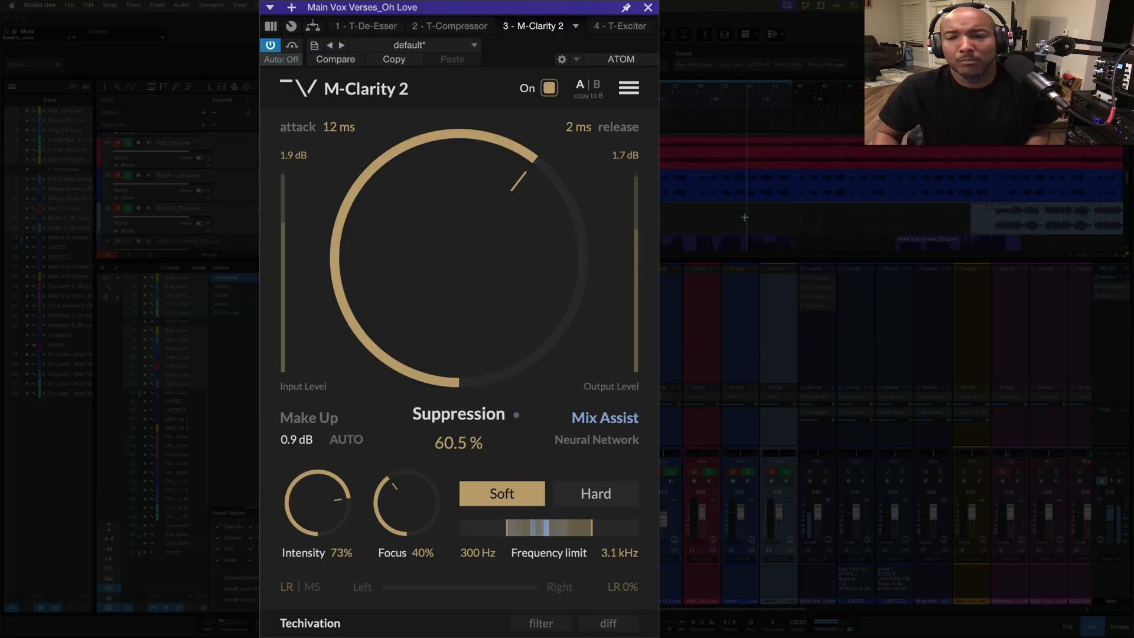
{"action": "scroll", "coordinate": [745, 220], "scroll_direction": "down", "scroll_amount": 2}
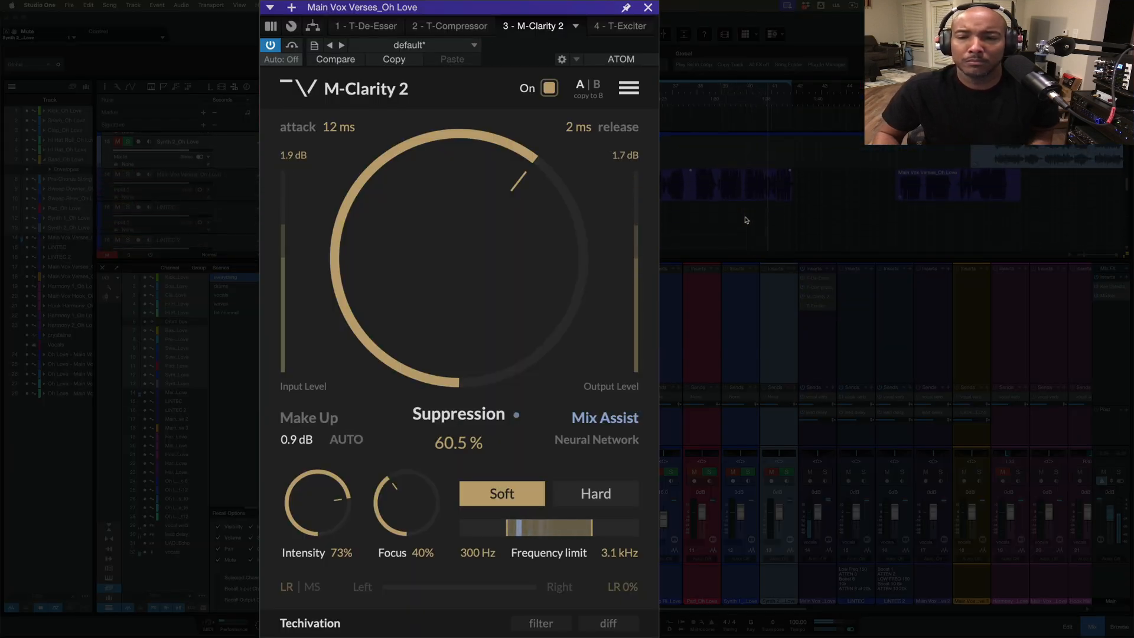
{"action": "left_click", "coordinate": [548, 88]}
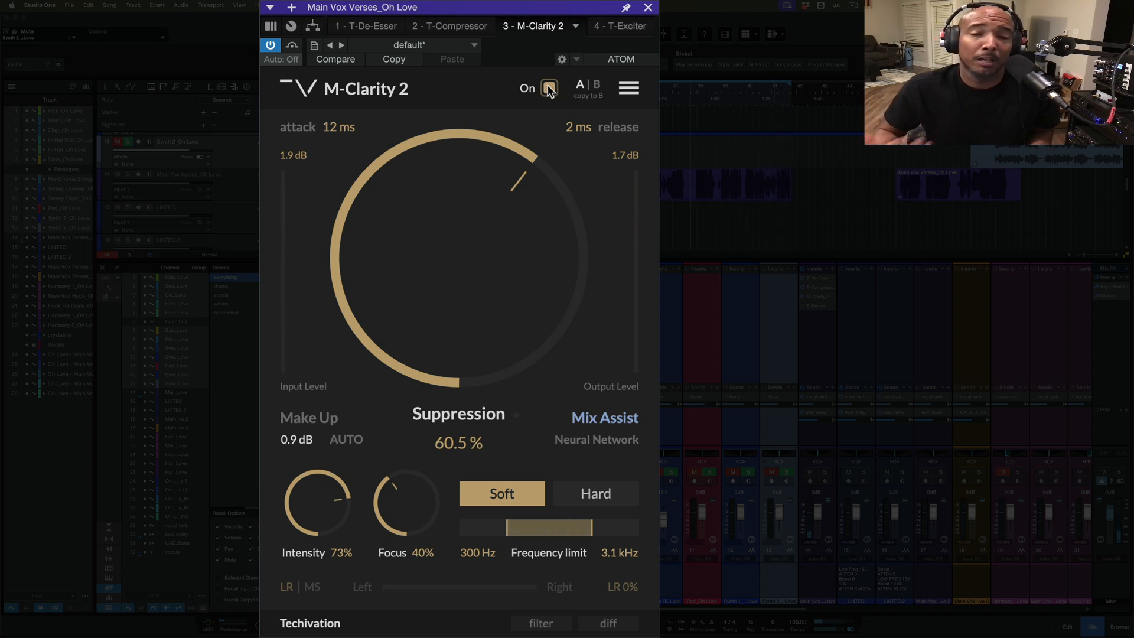
{"action": "left_click", "coordinate": [549, 89]}
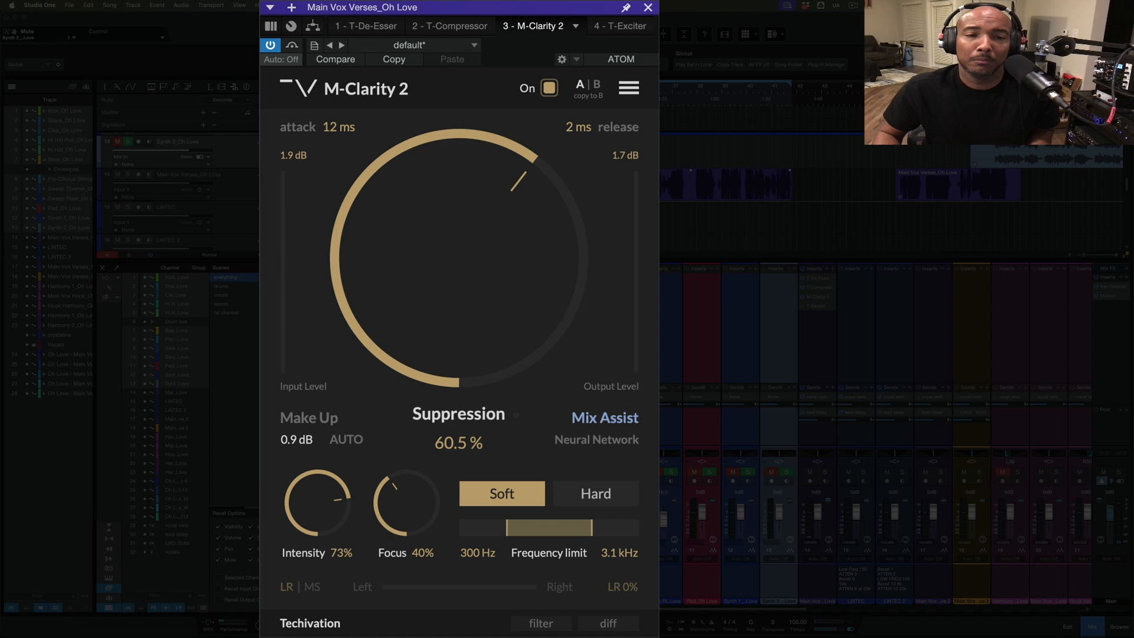
{"action": "left_click", "coordinate": [549, 90]}
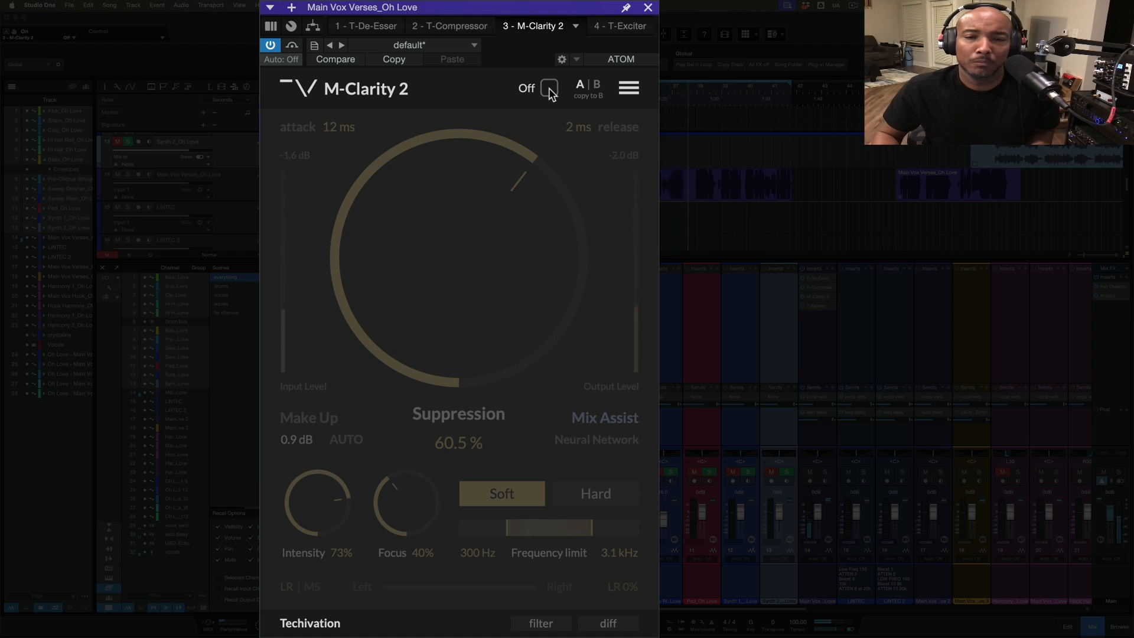
{"action": "left_click", "coordinate": [549, 90]}
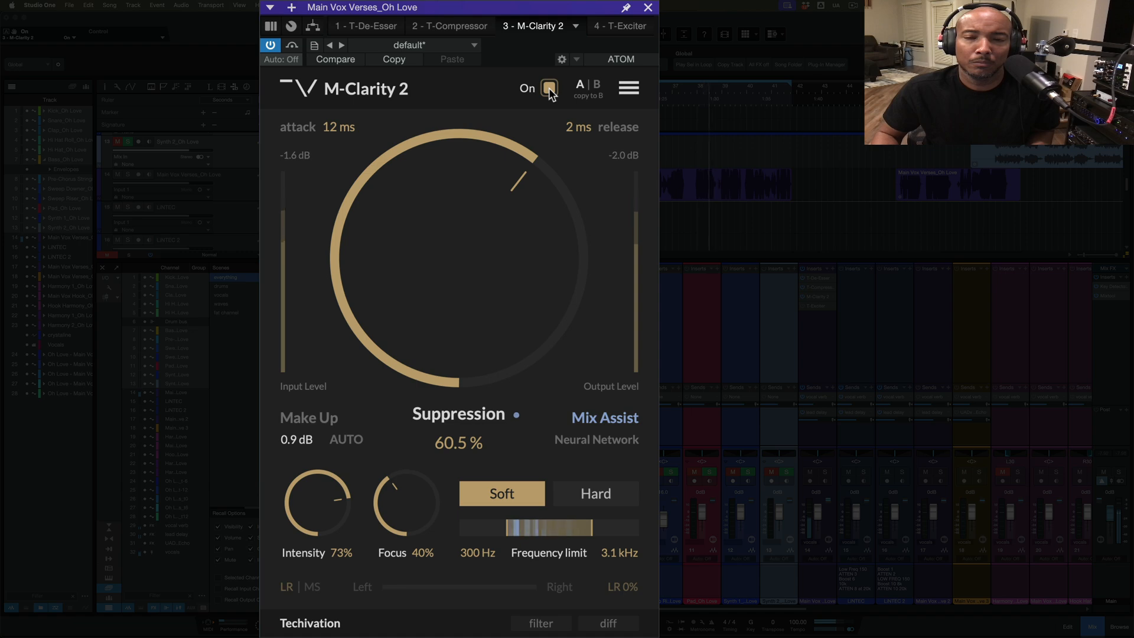
{"action": "left_click", "coordinate": [549, 89]}
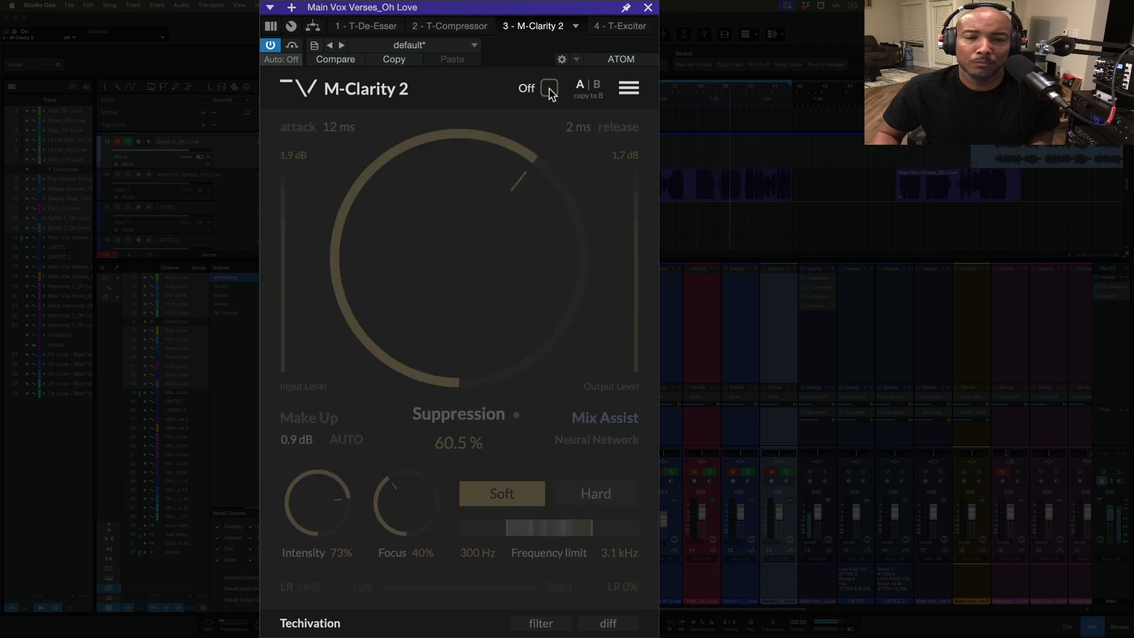
{"action": "left_click", "coordinate": [549, 90]}
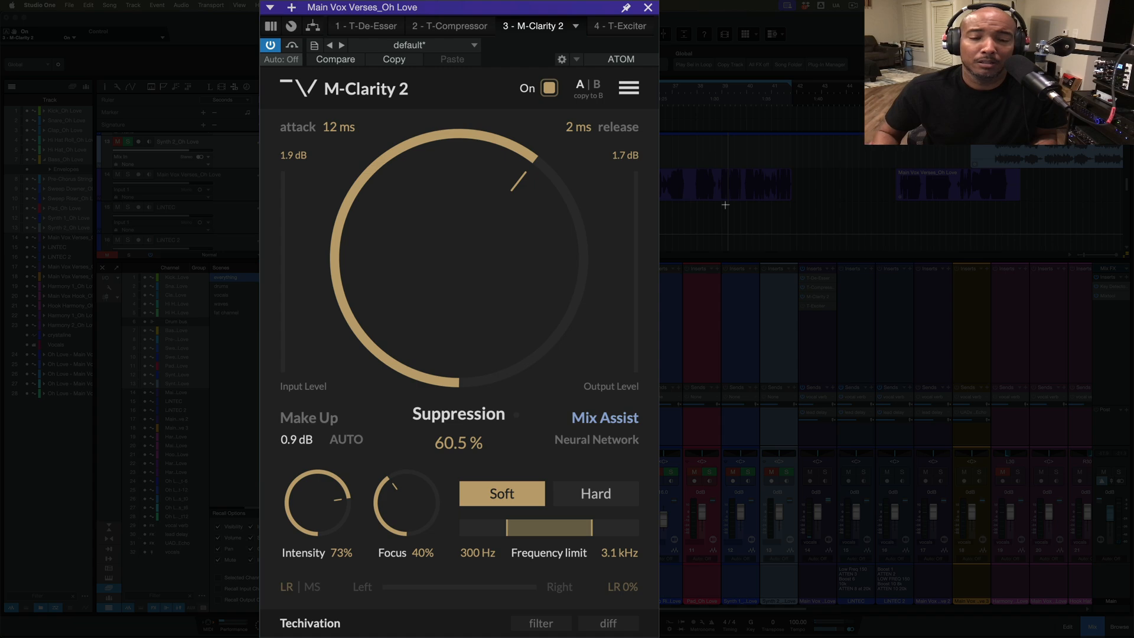
Audition M-Clarity 2's filter output and its diff signal in turn on the isolated vocal
{"action": "left_click", "coordinate": [541, 623]}
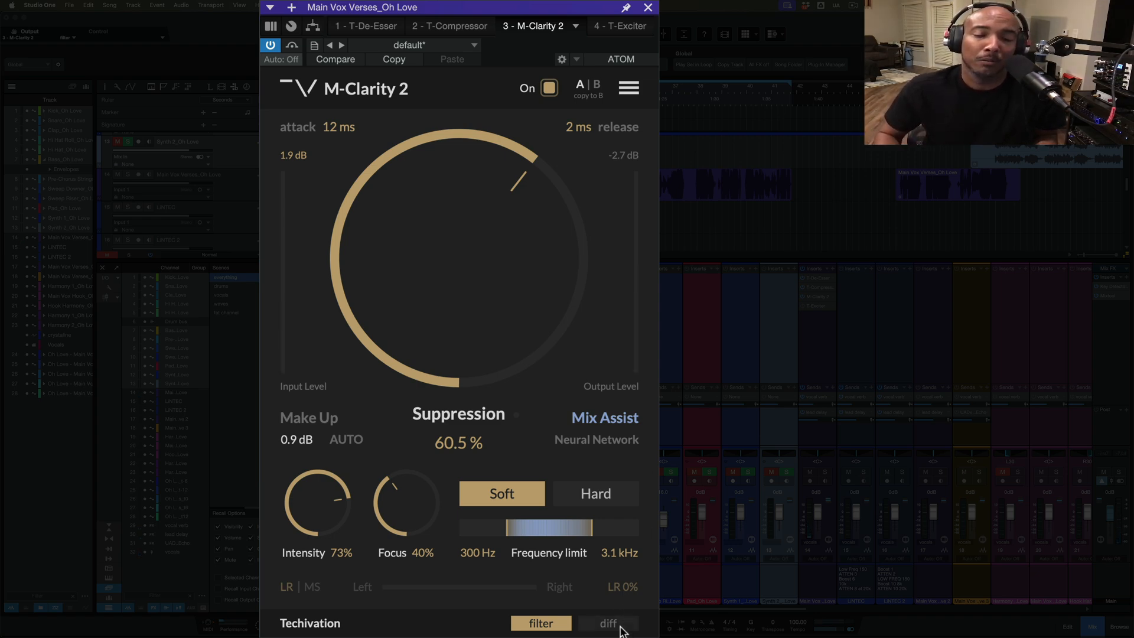
{"action": "left_click", "coordinate": [609, 623]}
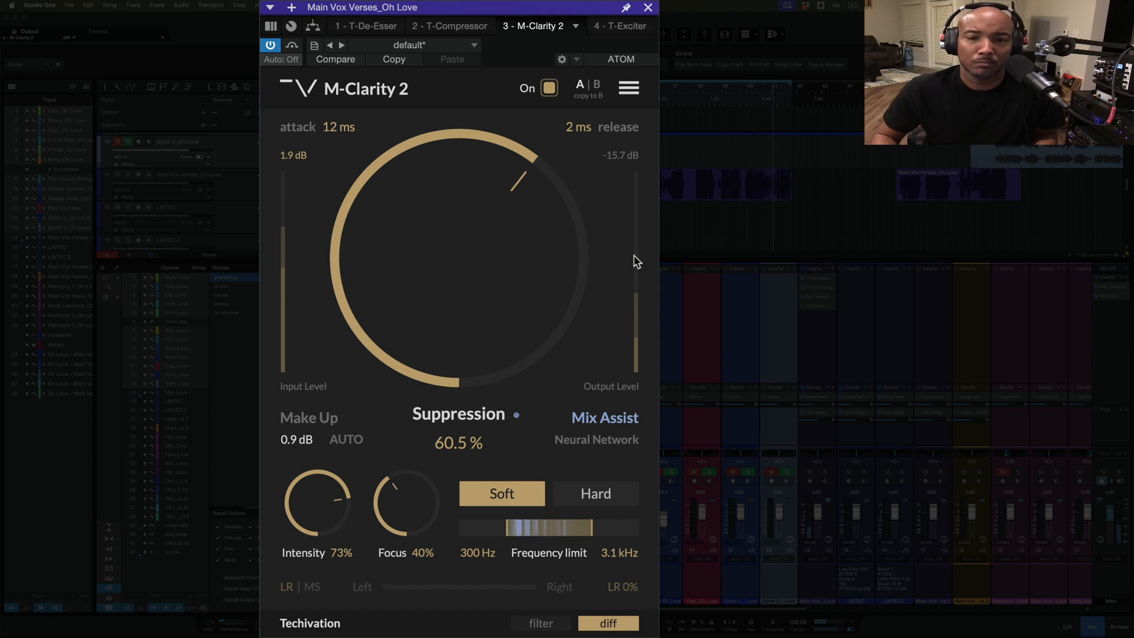
{"action": "key", "text": "space"}
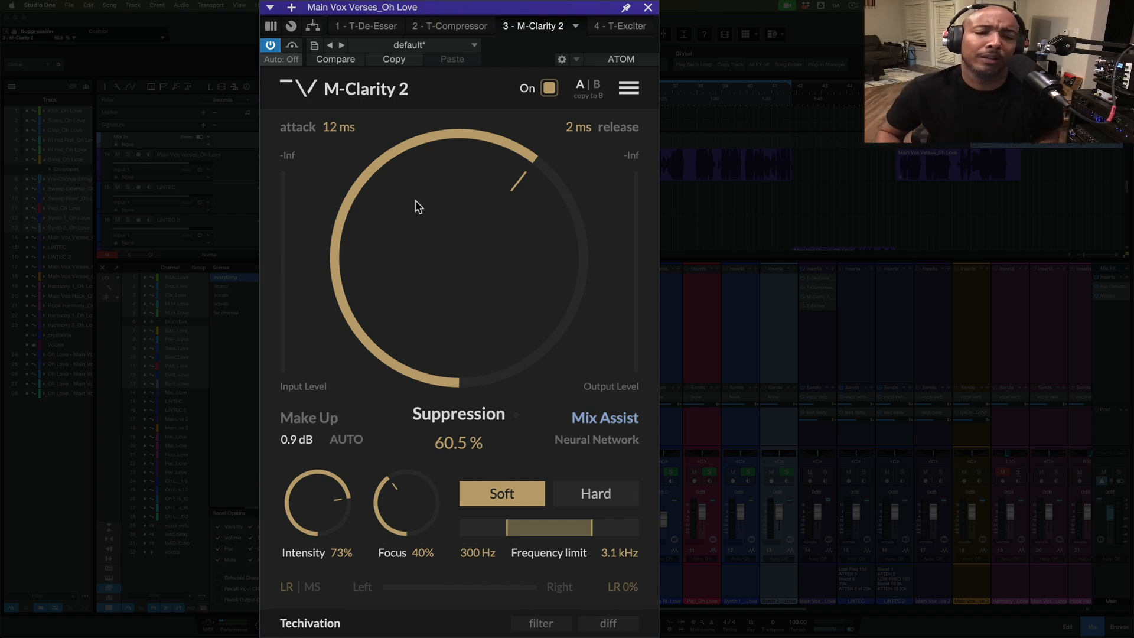
Audition the vocal with Suppression at 100.0 %, and bring the amount back to 73.6 %
{"action": "left_click_drag", "start_coordinate": [415, 200], "coordinate": [406, 87]}
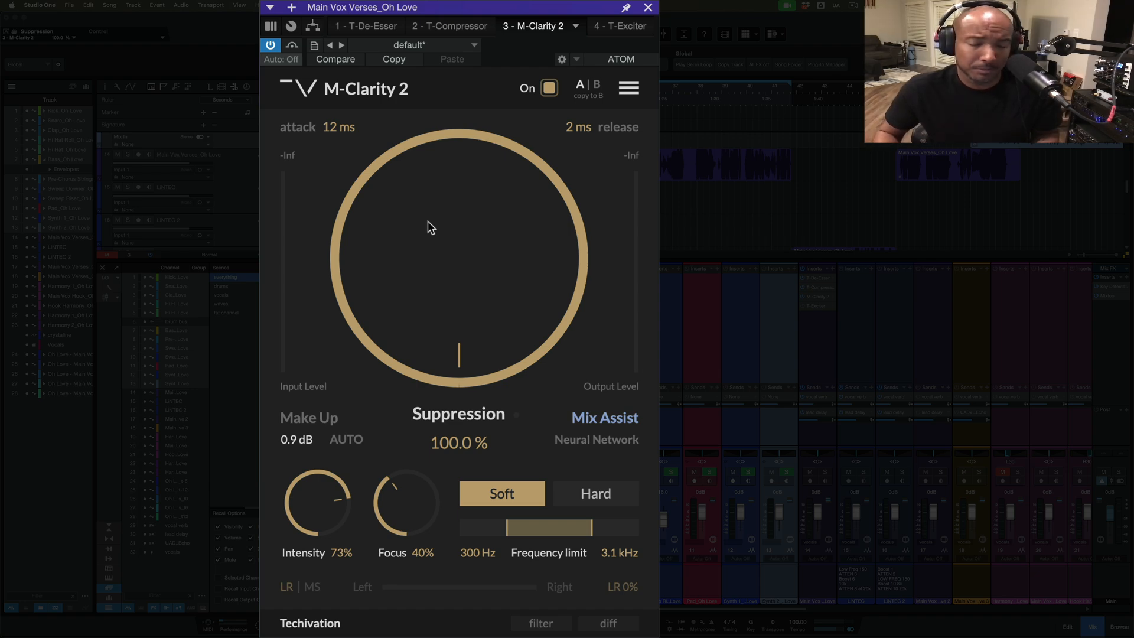
{"action": "key", "text": "space"}
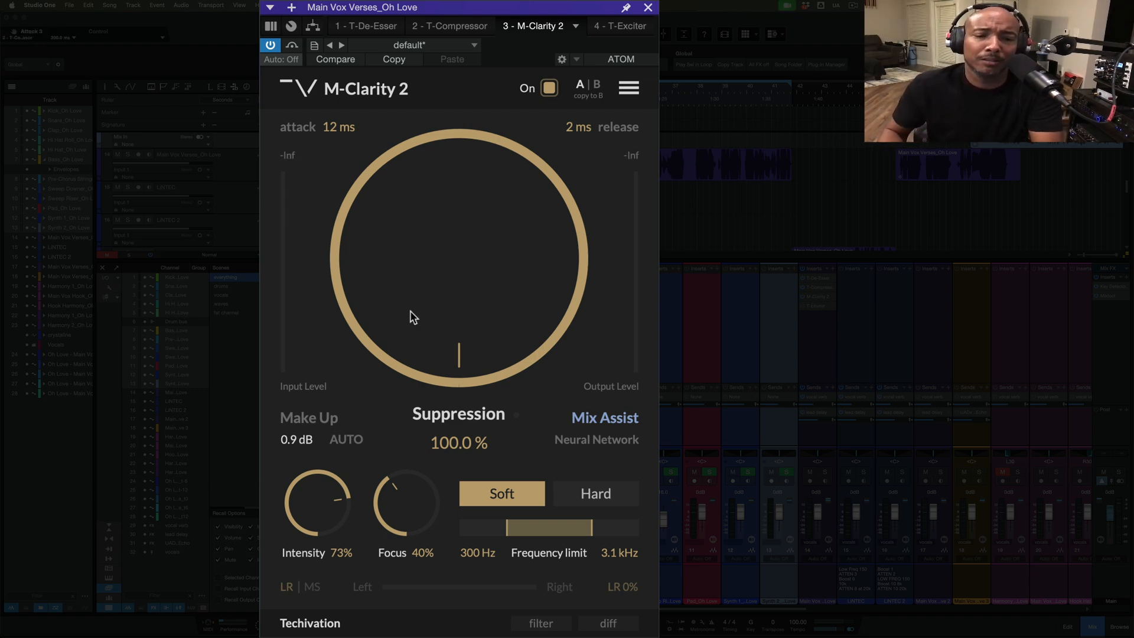
{"action": "left_click_drag", "start_coordinate": [410, 316], "coordinate": [420, 367]}
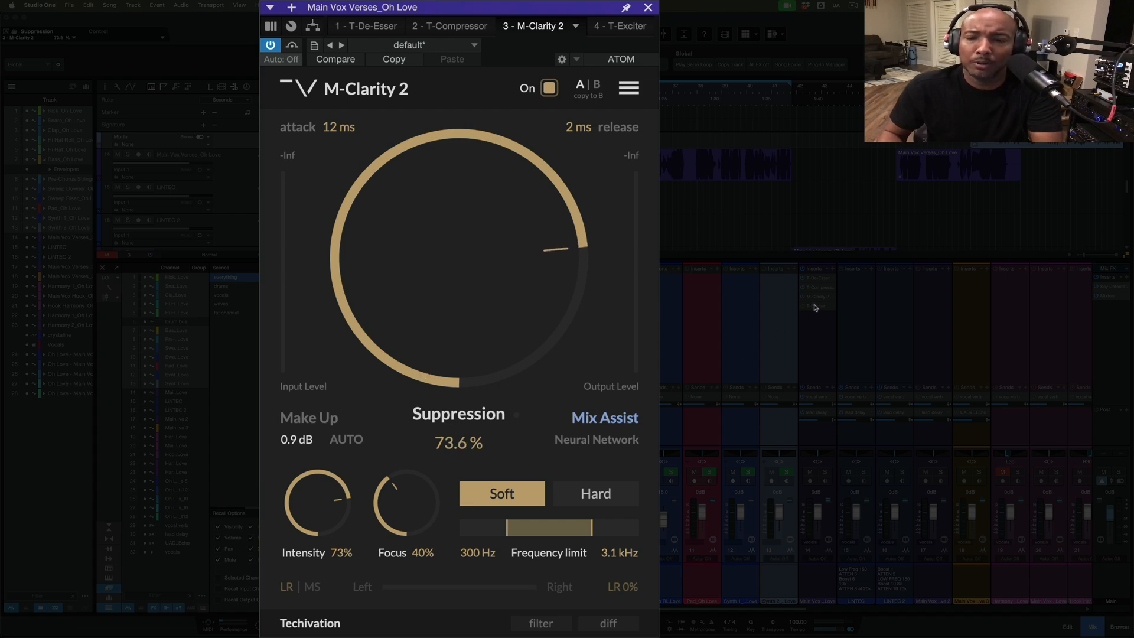
Open T-Exciter on the main verse vocal and audition the isolated vocal with it on and off, leaving it off
{"action": "left_click", "coordinate": [815, 306]}
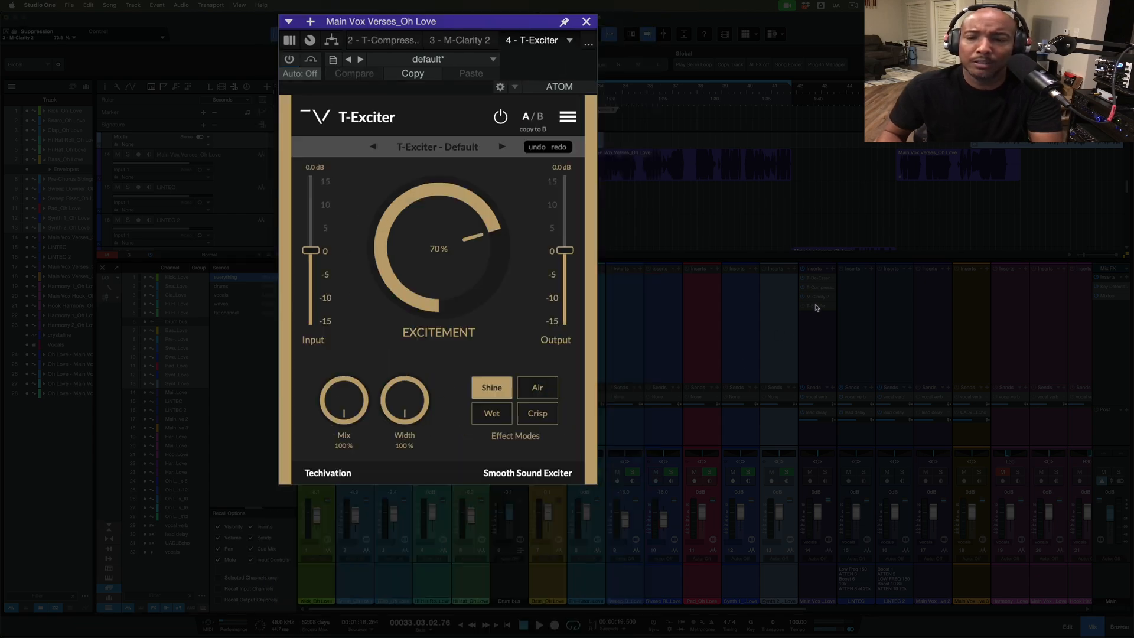
{"action": "left_click", "coordinate": [289, 60]}
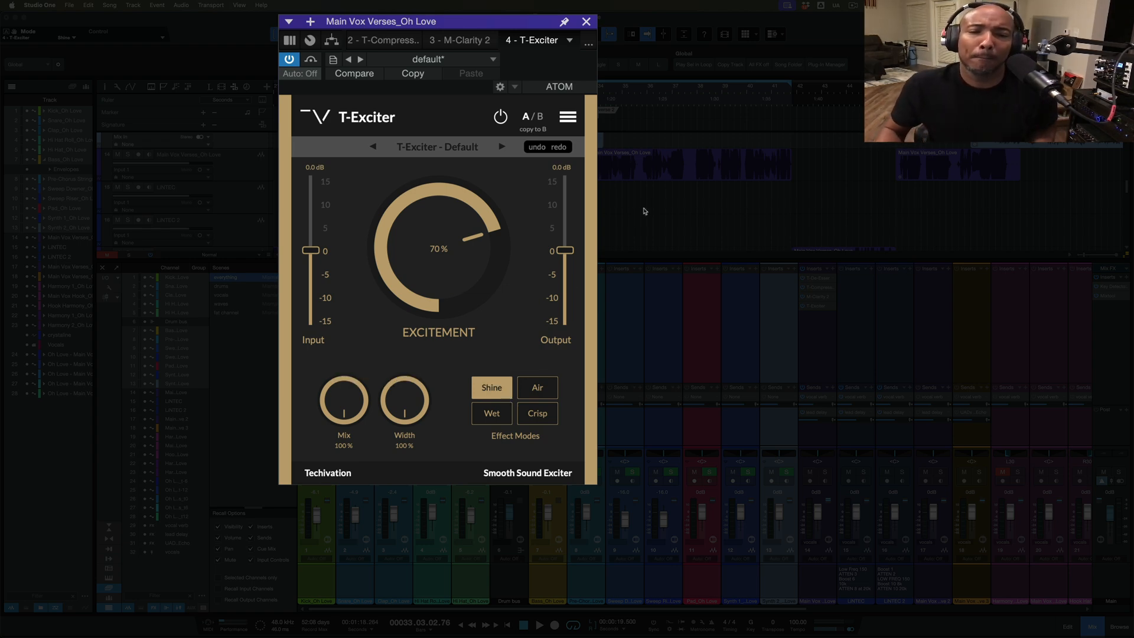
{"action": "key", "text": "space"}
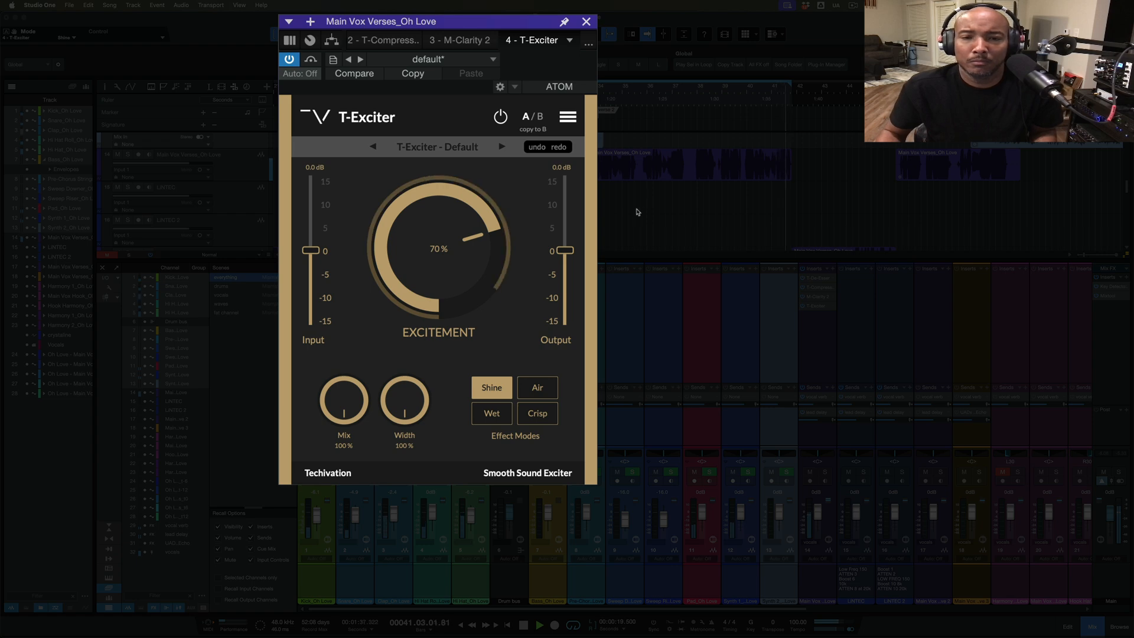
{"action": "key", "text": "space"}
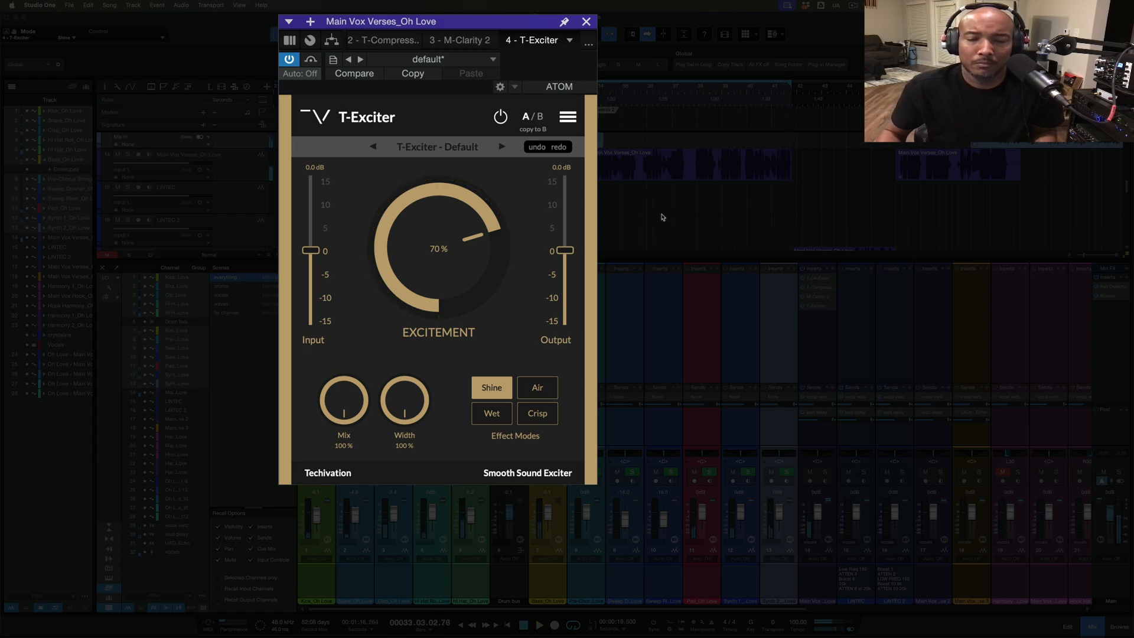
{"action": "left_click", "coordinate": [804, 306]}
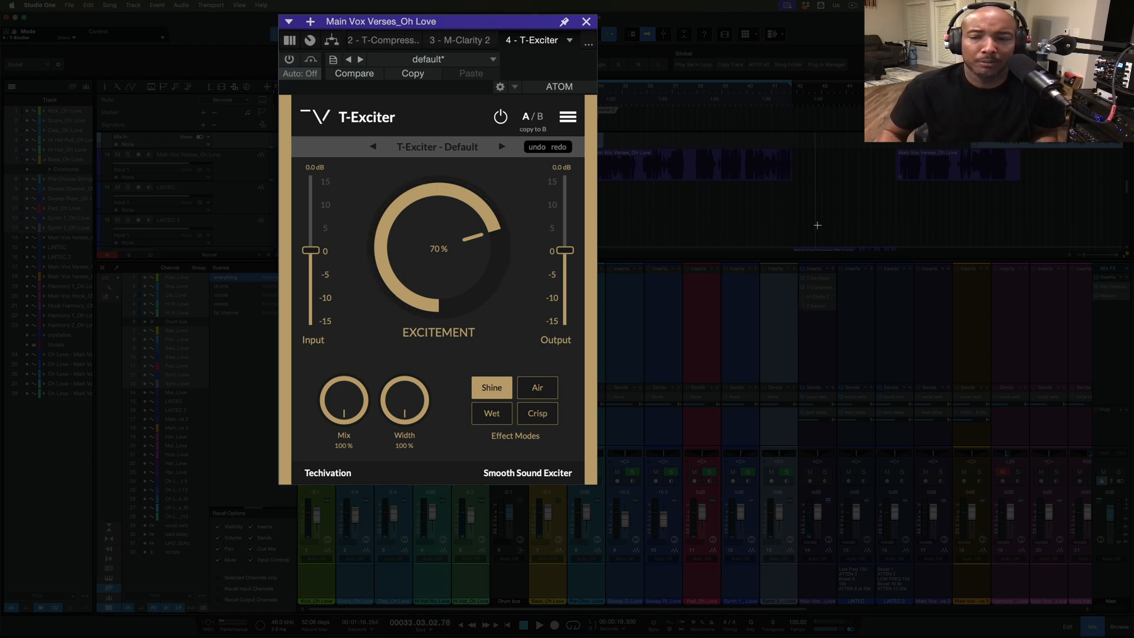
{"action": "key", "text": "space"}
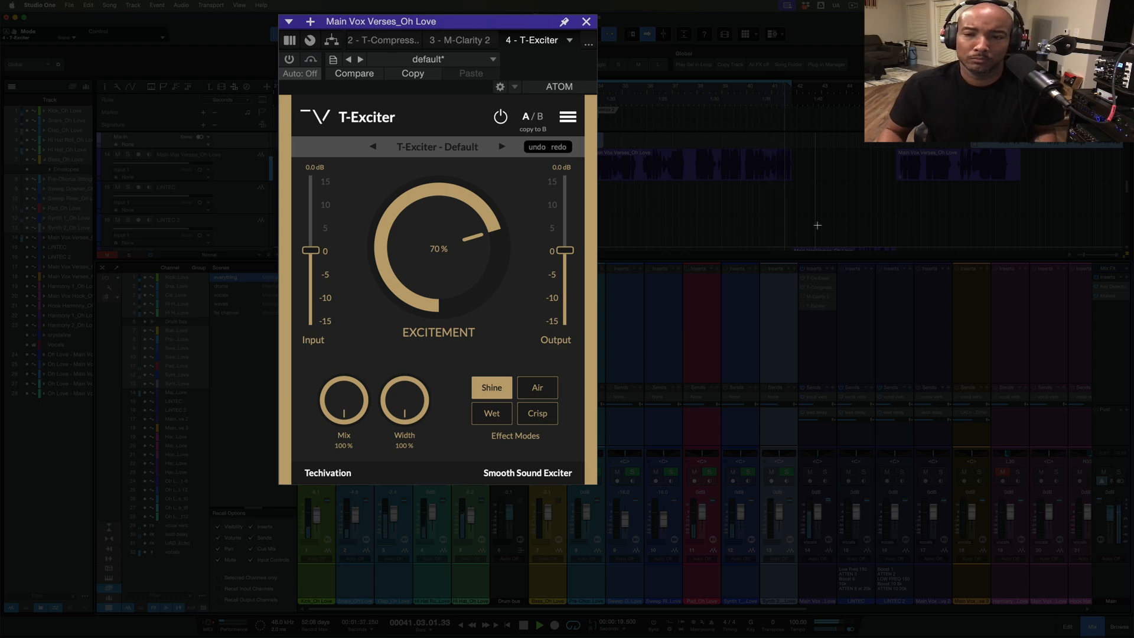
{"action": "key", "text": "space"}
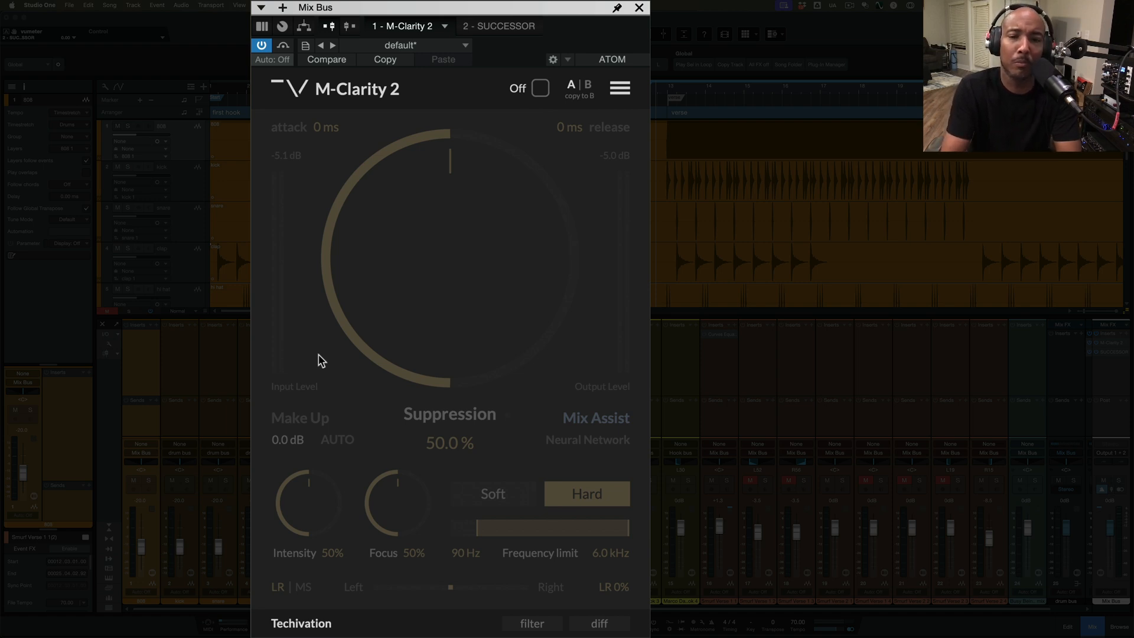
Play the mix with the Mix Bus M-Clarity 2 off, switch it to MS, enable it and set the balance to M 100%
{"action": "key", "text": "space"}
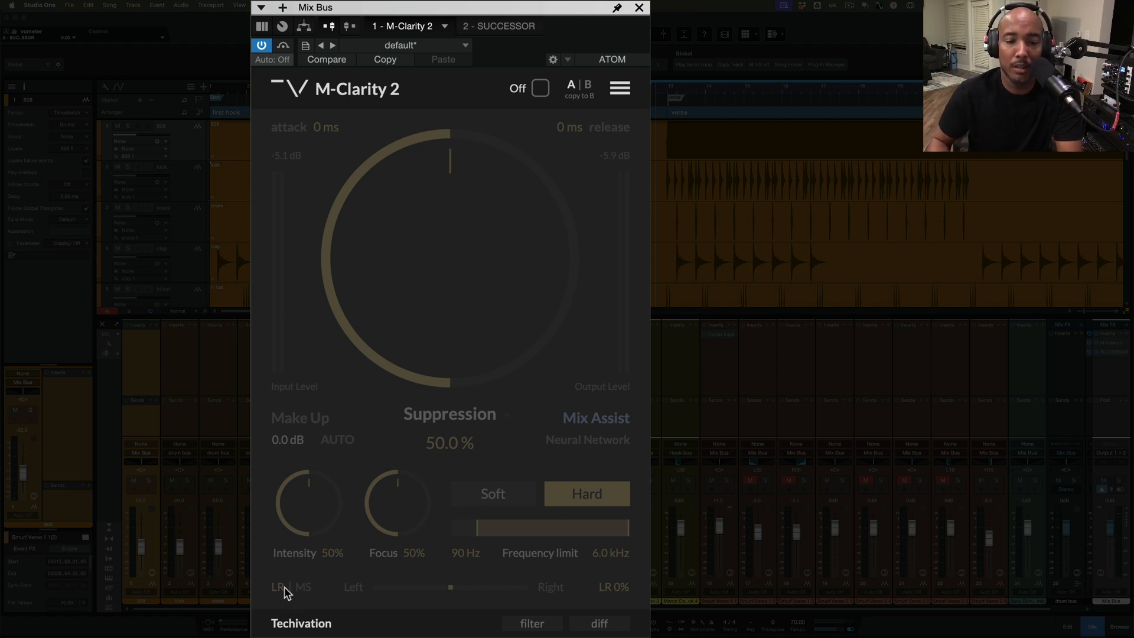
{"action": "left_click", "coordinate": [307, 589]}
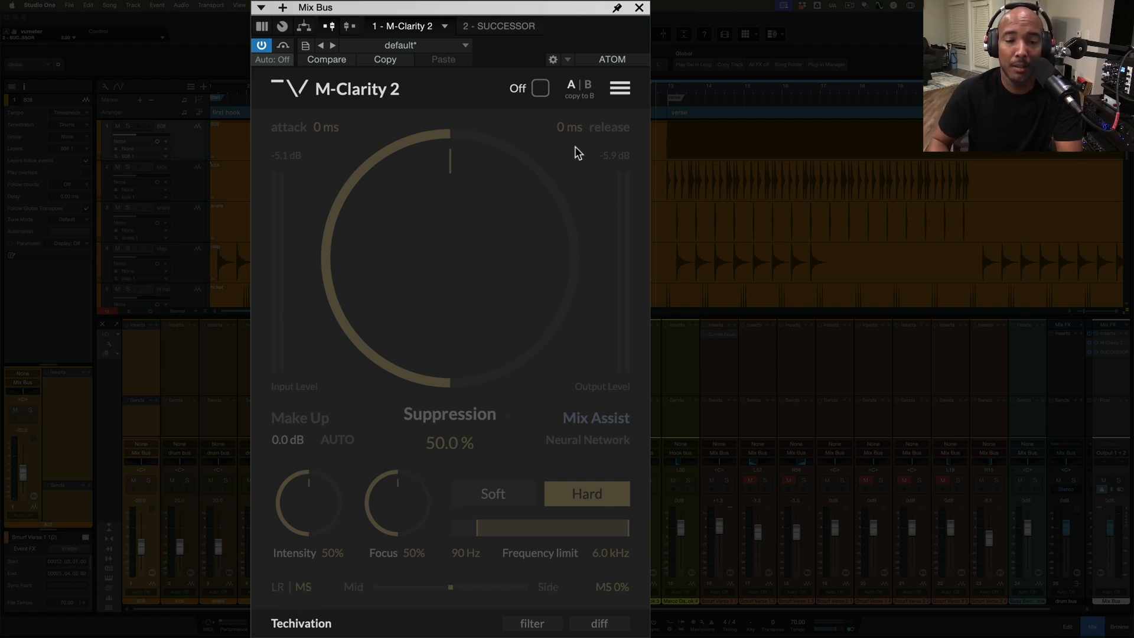
{"action": "left_click", "coordinate": [539, 91]}
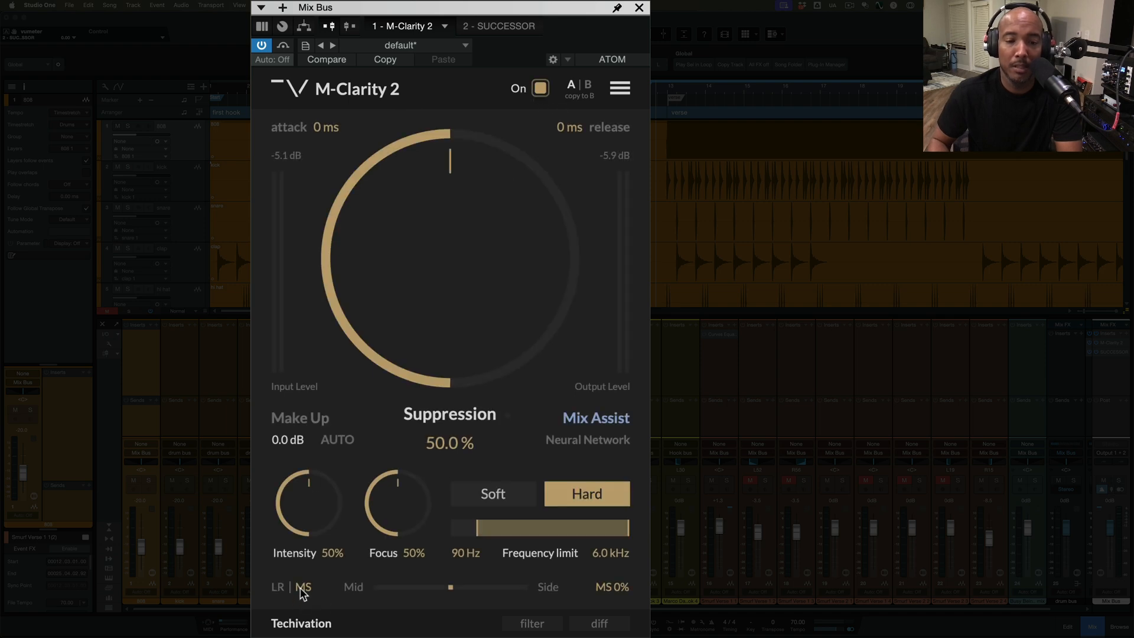
{"action": "left_click_drag", "start_coordinate": [421, 589], "coordinate": [358, 585]}
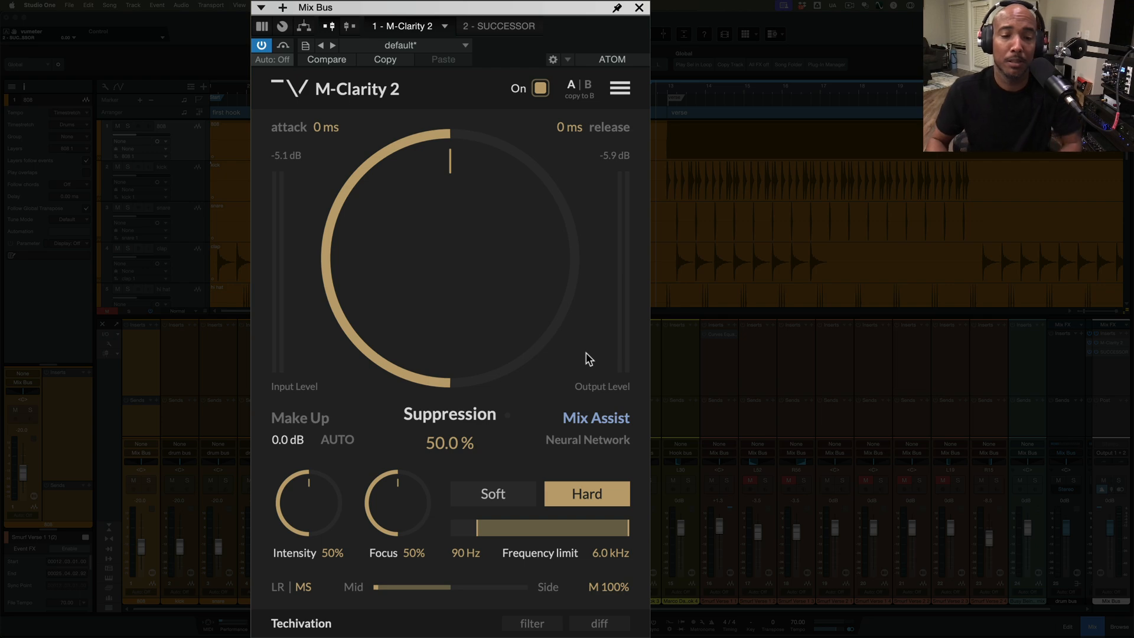
Run M-Clarity 2's Mix Assist on the Mix Bus while the mix plays
{"action": "key", "text": "space"}
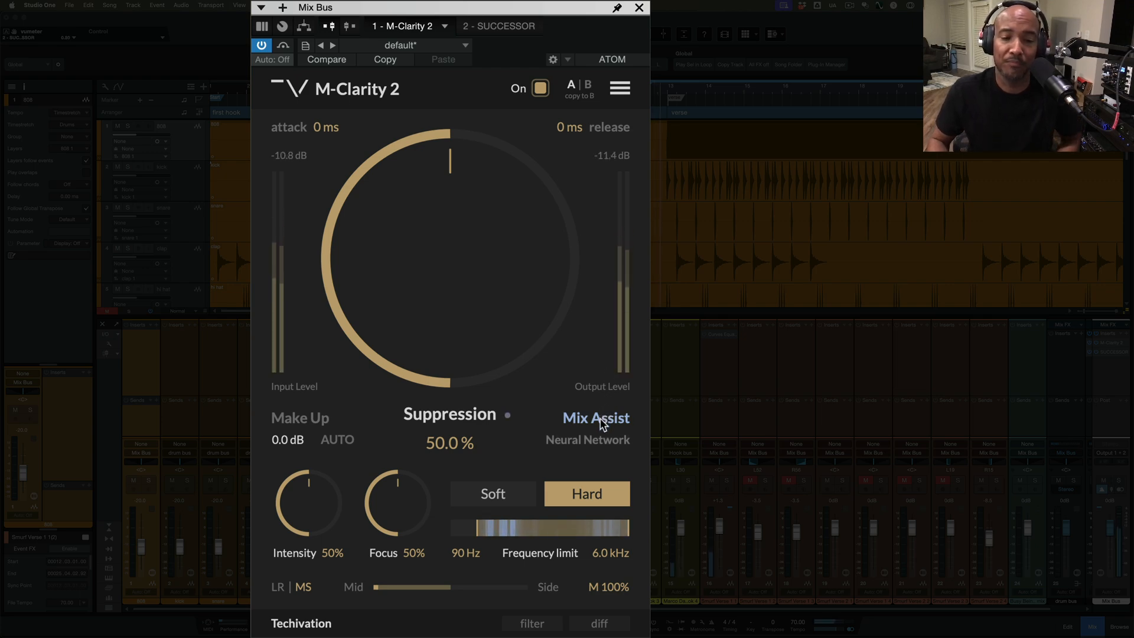
{"action": "left_click", "coordinate": [601, 421]}
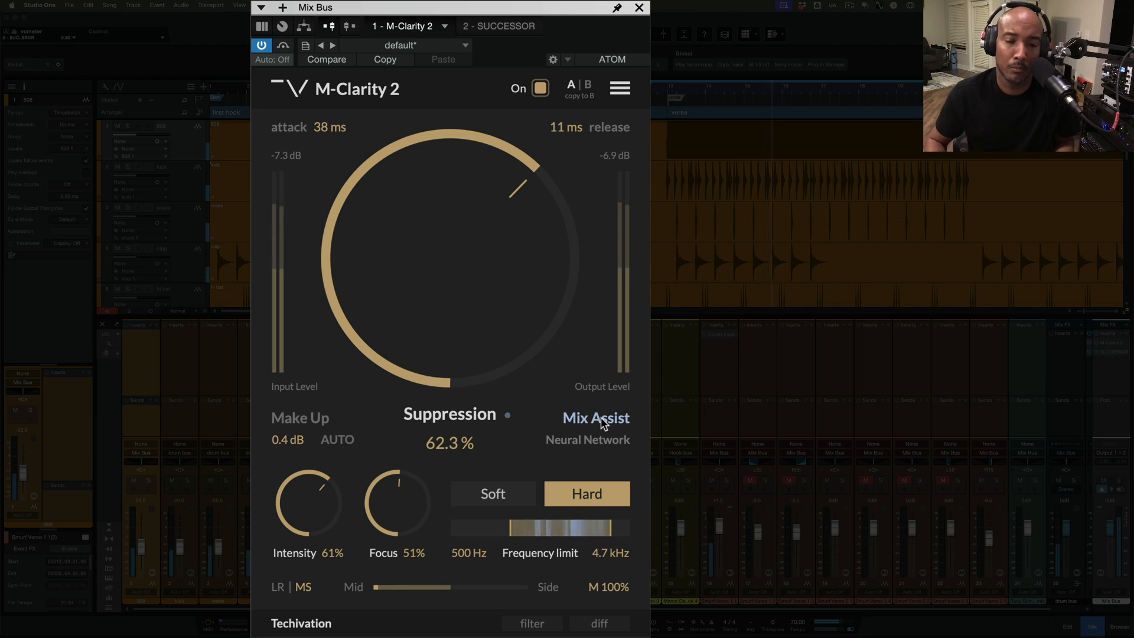
{"action": "key", "text": "space"}
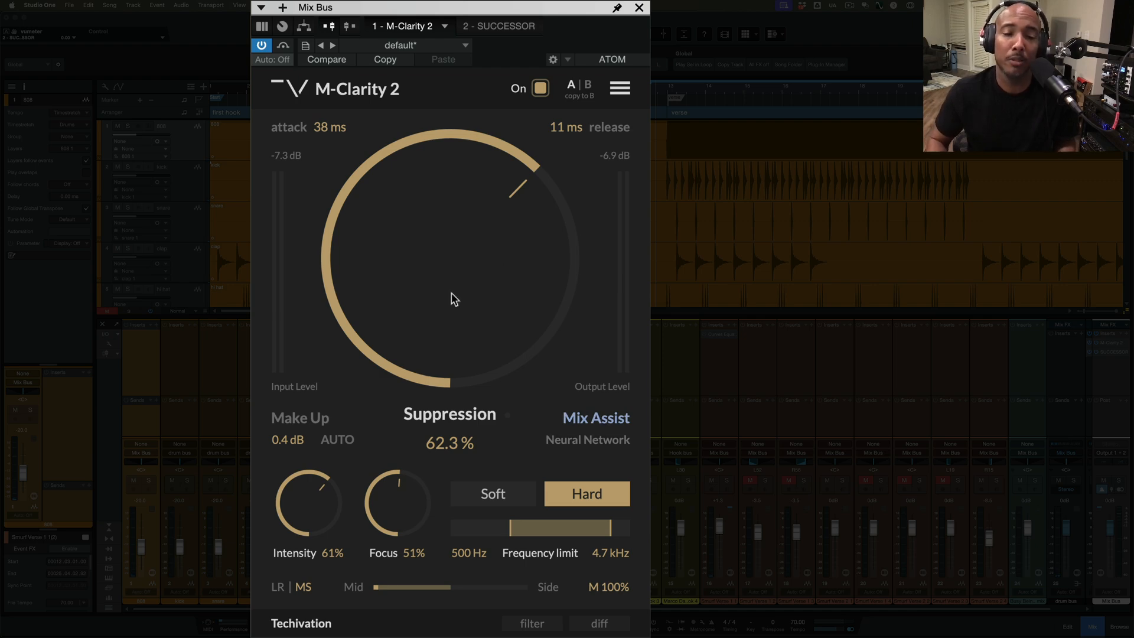
Set the Mix Bus Suppression to 70.9 % and compare the playing mix with M-Clarity 2 on and off, leaving it on
{"action": "left_click_drag", "start_coordinate": [403, 269], "coordinate": [406, 250]}
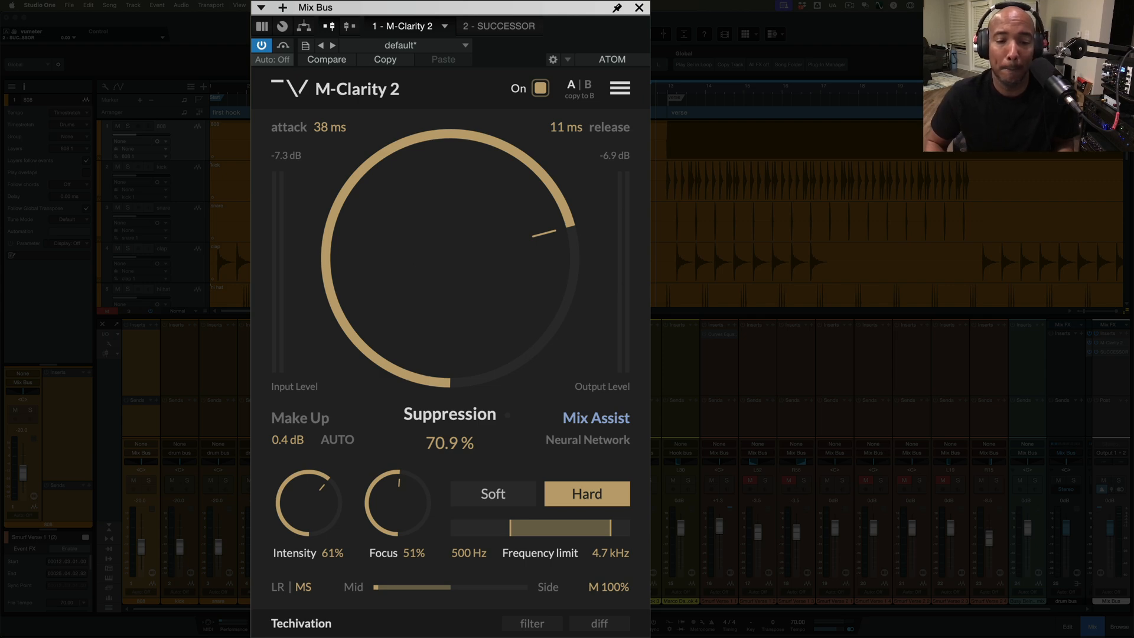
{"action": "key", "text": "space"}
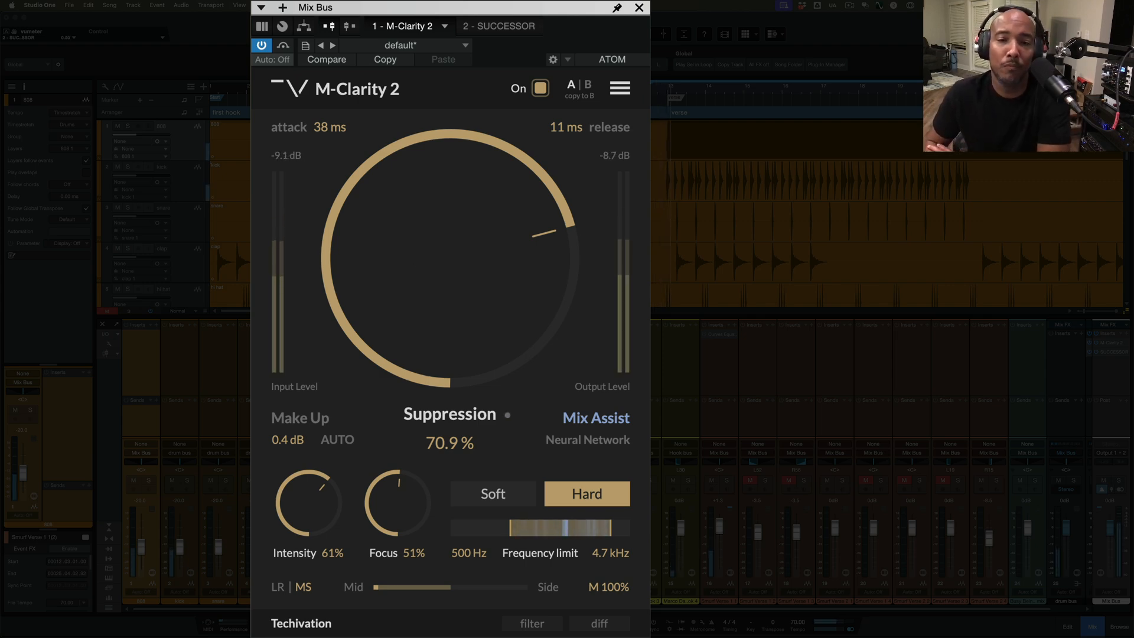
{"action": "left_click", "coordinate": [540, 89]}
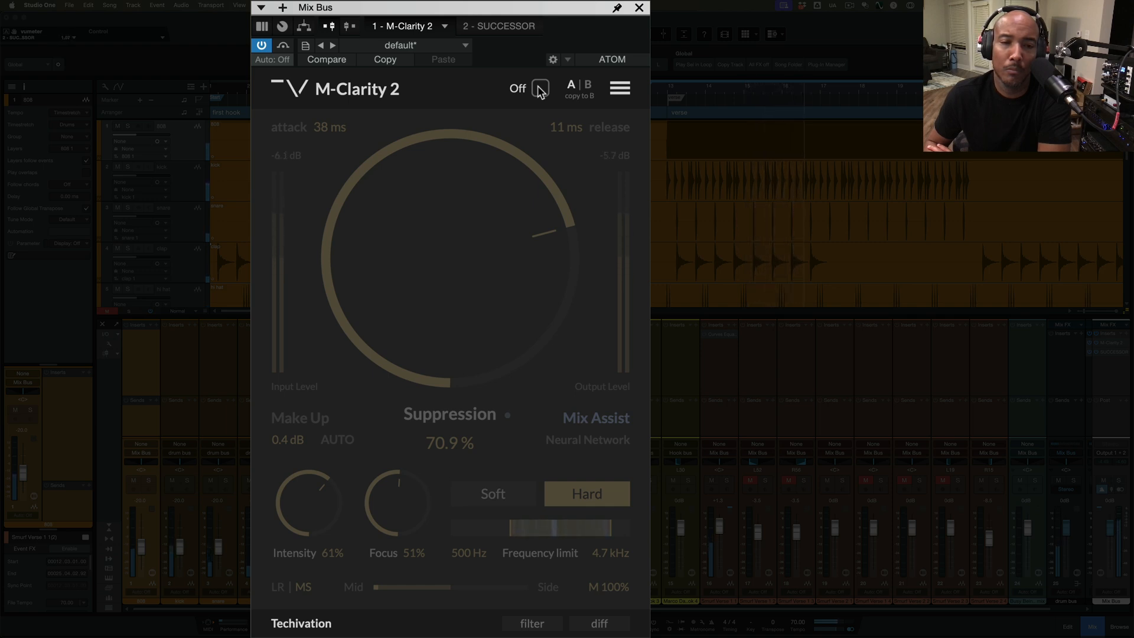
{"action": "left_click", "coordinate": [539, 90]}
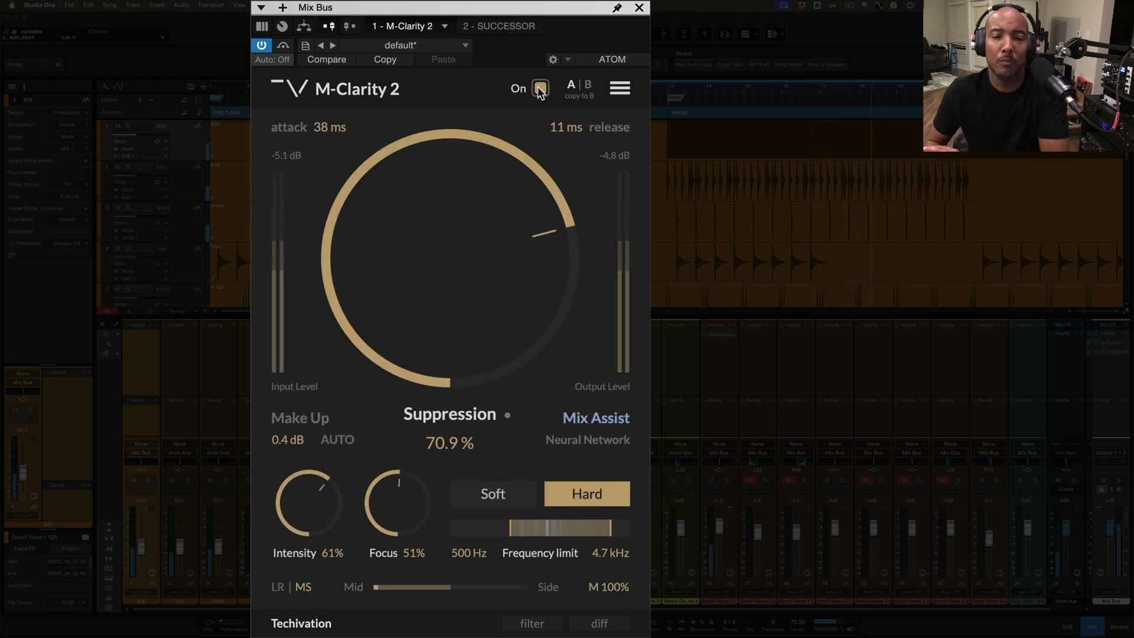
{"action": "left_click", "coordinate": [537, 87]}
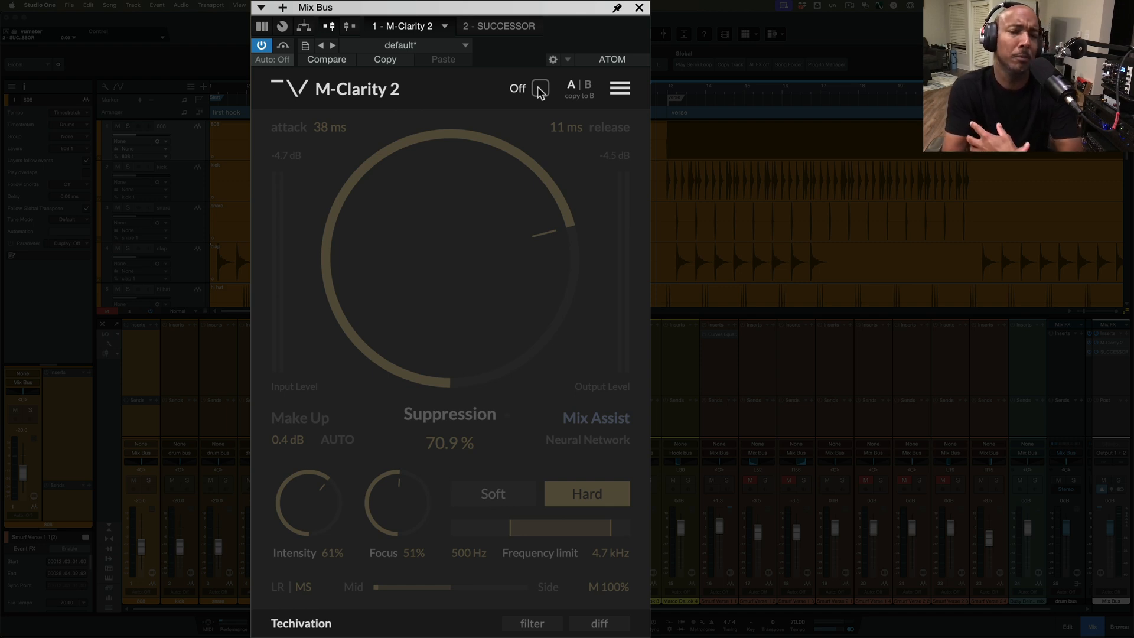
{"action": "left_click", "coordinate": [539, 88]}
Raise the Mix Bus Suppression to 100.0 % and compare the playing mix with M-Clarity 2 off and on, leaving it on
{"action": "left_click_drag", "start_coordinate": [484, 245], "coordinate": [463, 157]}
{"action": "key", "text": "space"}
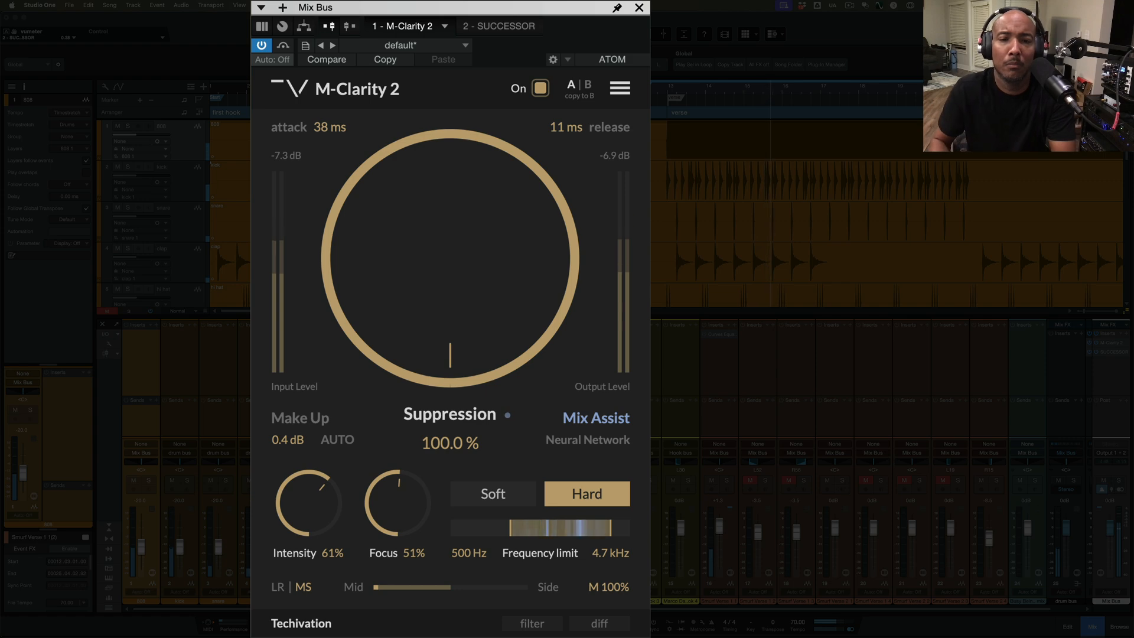
{"action": "left_click", "coordinate": [539, 88]}
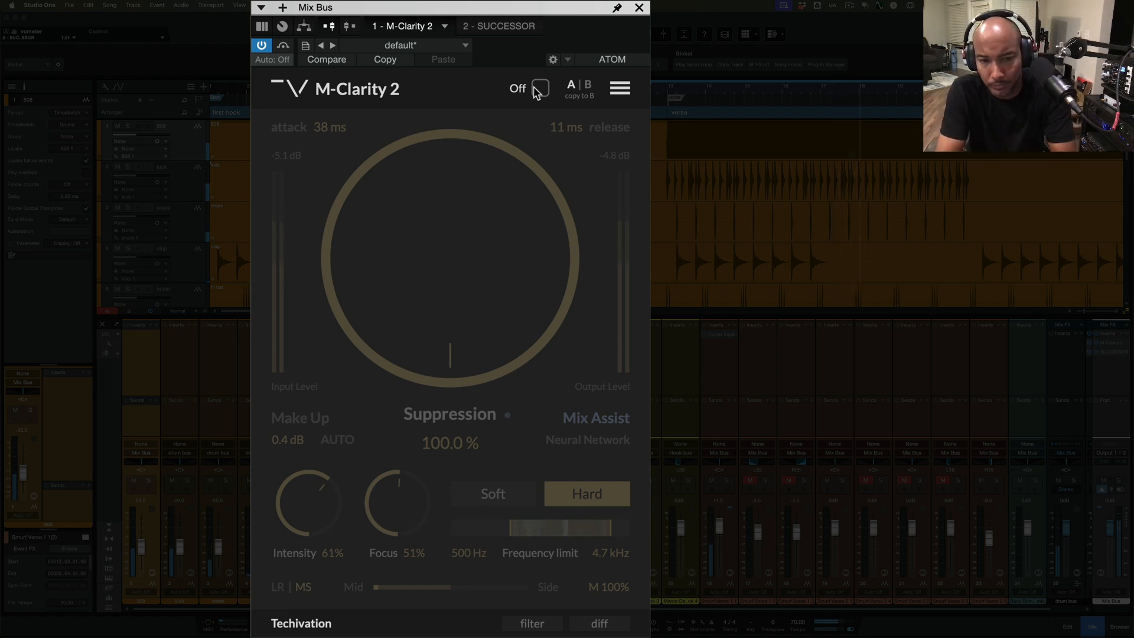
{"action": "left_click", "coordinate": [540, 89]}
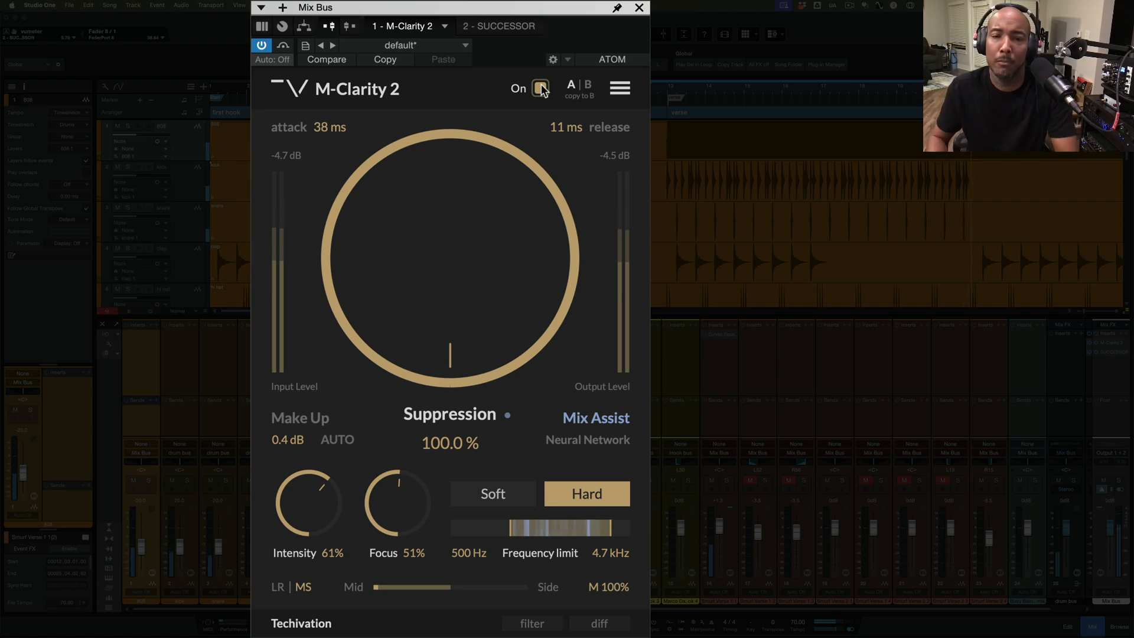
{"action": "key", "text": "space"}
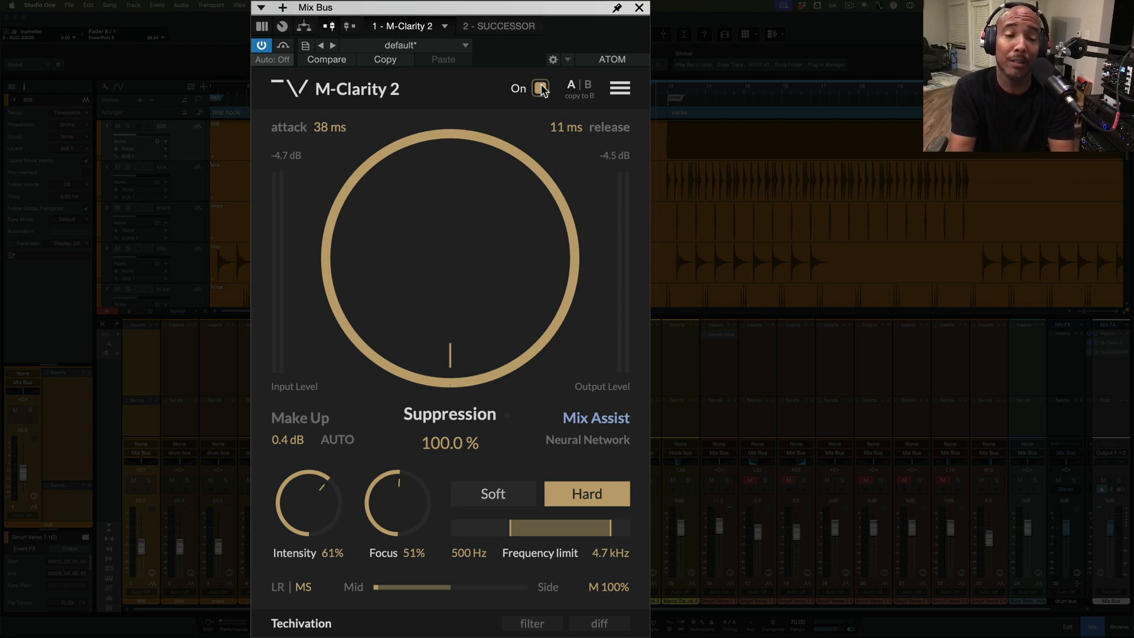
Run Mix Assist again on the Mix Bus, keeping Suppression at 100.0 %
{"action": "left_click", "coordinate": [571, 405]}
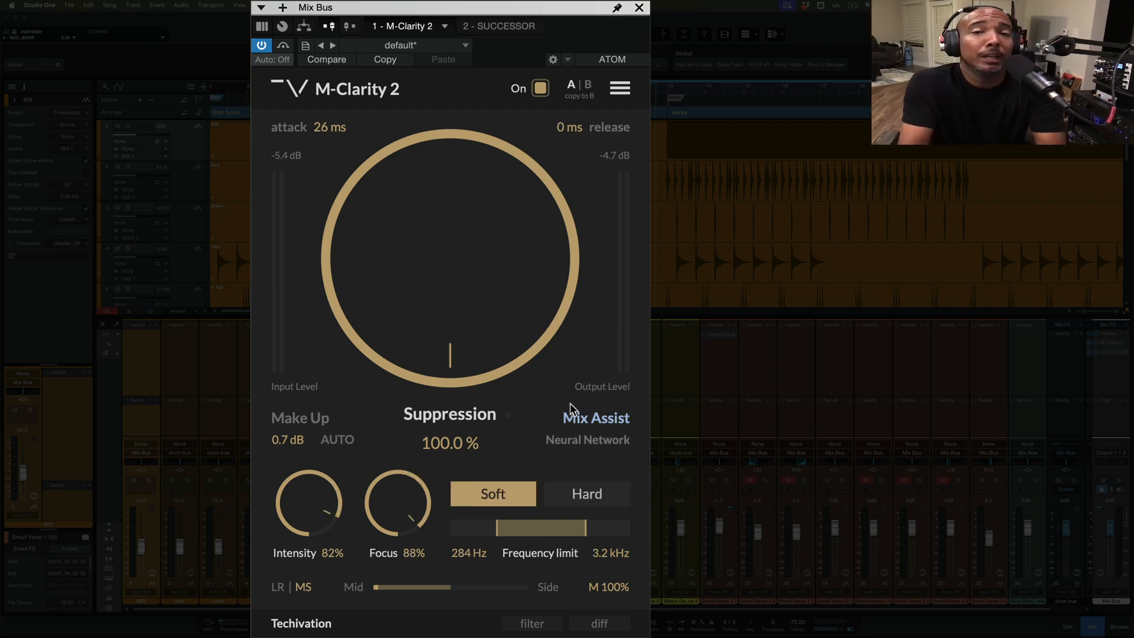